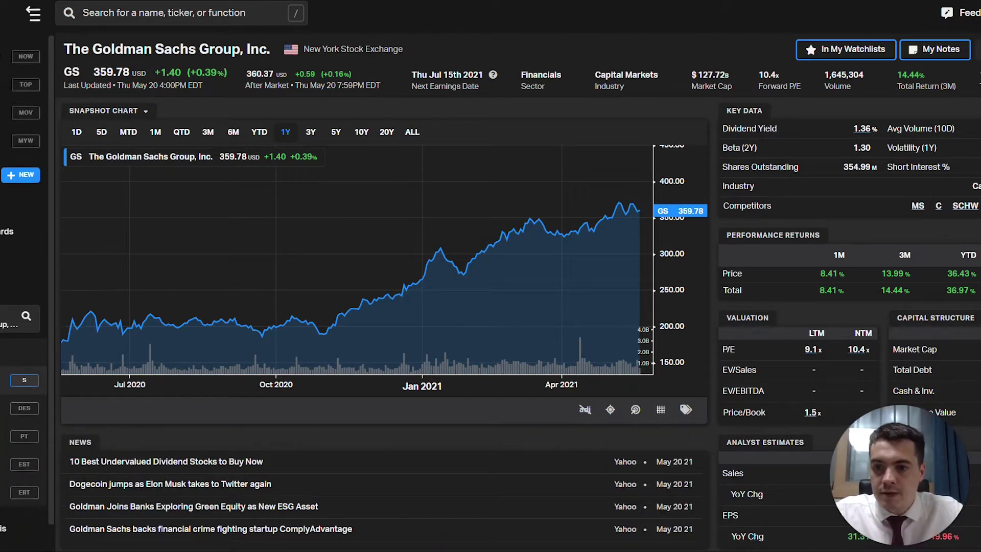
Add Trailing EV/Sales, Forward EV/EBITDA and Dividend Yield to the GS quote header stats.
{"action": "scroll", "coordinate": [26, 286], "scroll_direction": "down", "scroll_amount": 1}
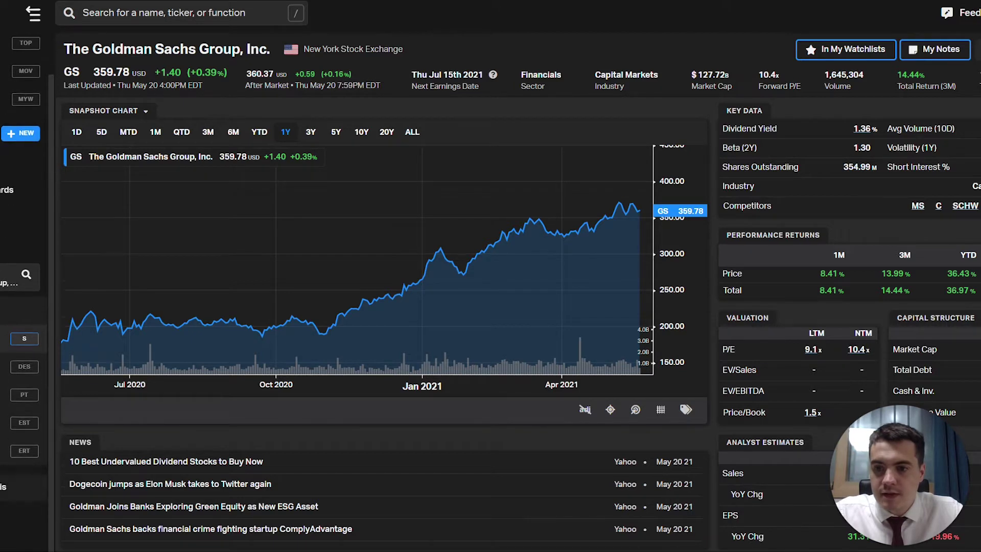
{"action": "scroll", "coordinate": [24, 435], "scroll_direction": "up", "scroll_amount": 1}
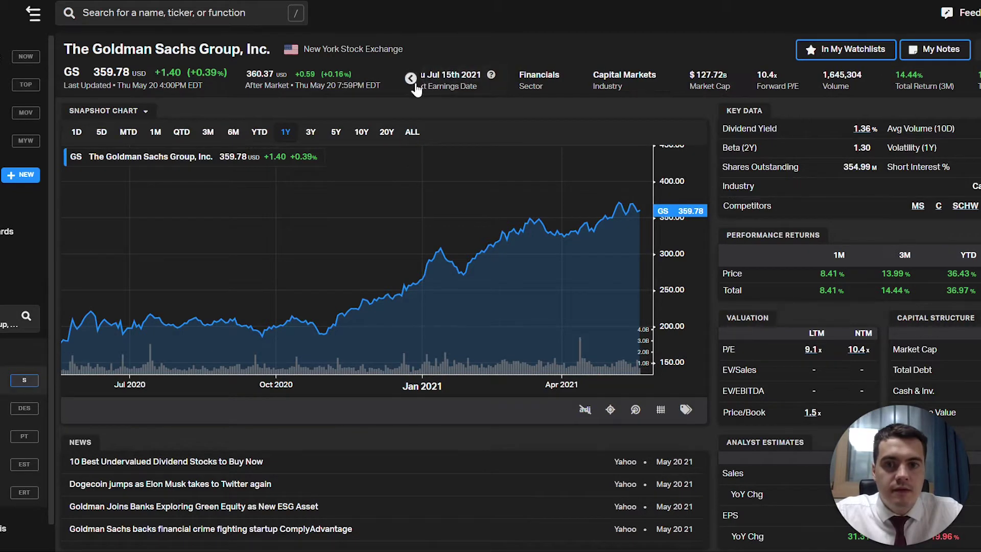
{"action": "left_click_drag", "start_coordinate": [864, 83], "coordinate": [866, 83]}
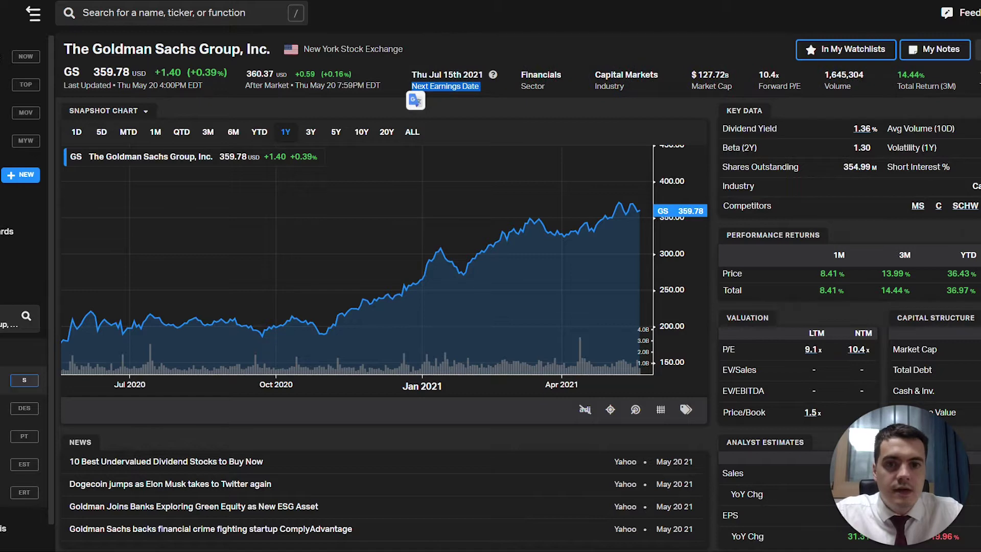
{"action": "left_click", "coordinate": [979, 74]}
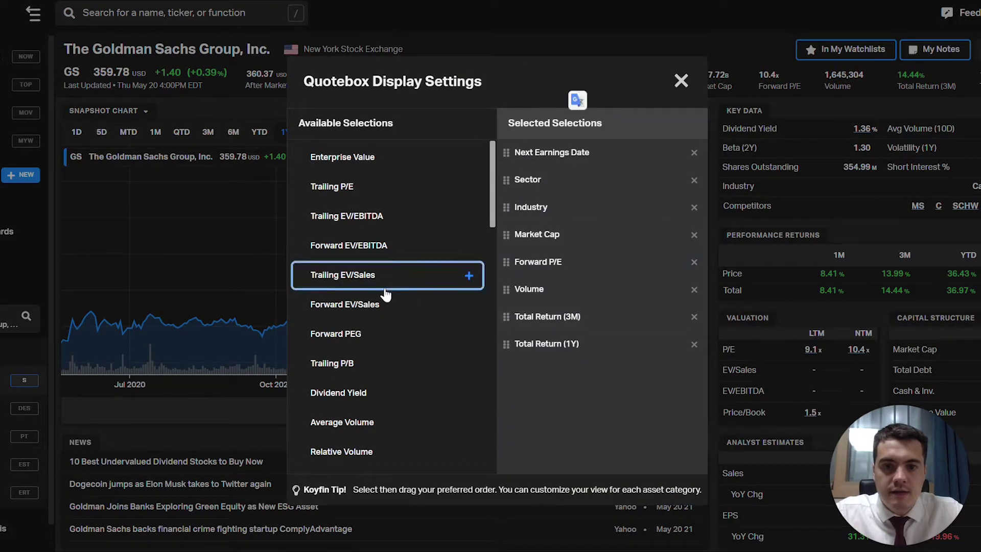
{"action": "left_click", "coordinate": [347, 274]}
{"action": "left_click", "coordinate": [355, 246]}
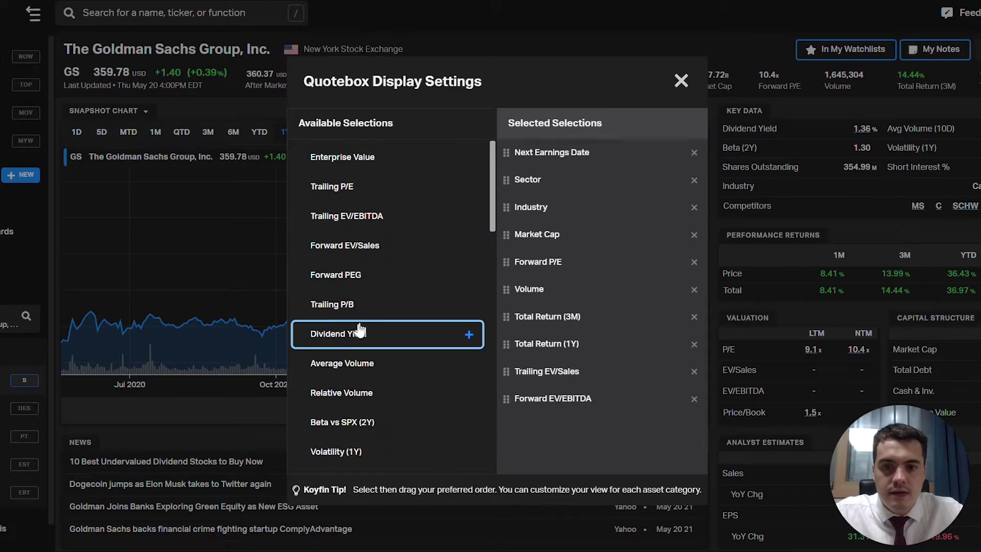
{"action": "left_click", "coordinate": [415, 333]}
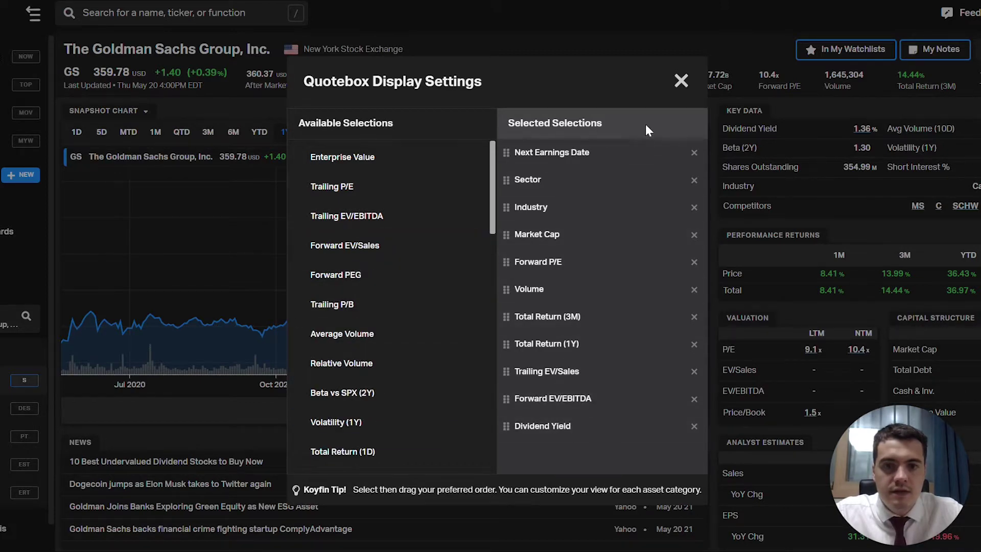
{"action": "left_click", "coordinate": [681, 82]}
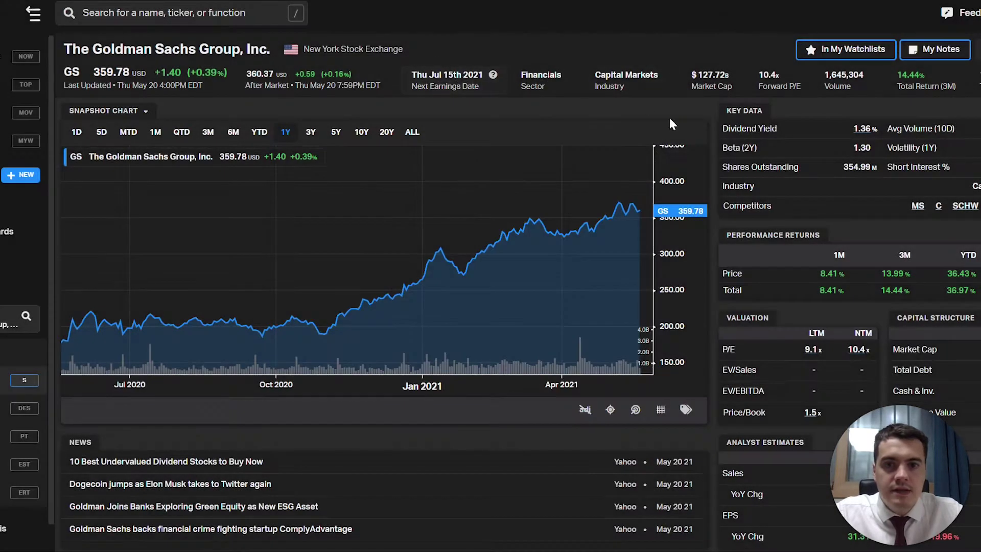
{"action": "scroll", "coordinate": [681, 79], "scroll_direction": "right", "scroll_amount": 5}
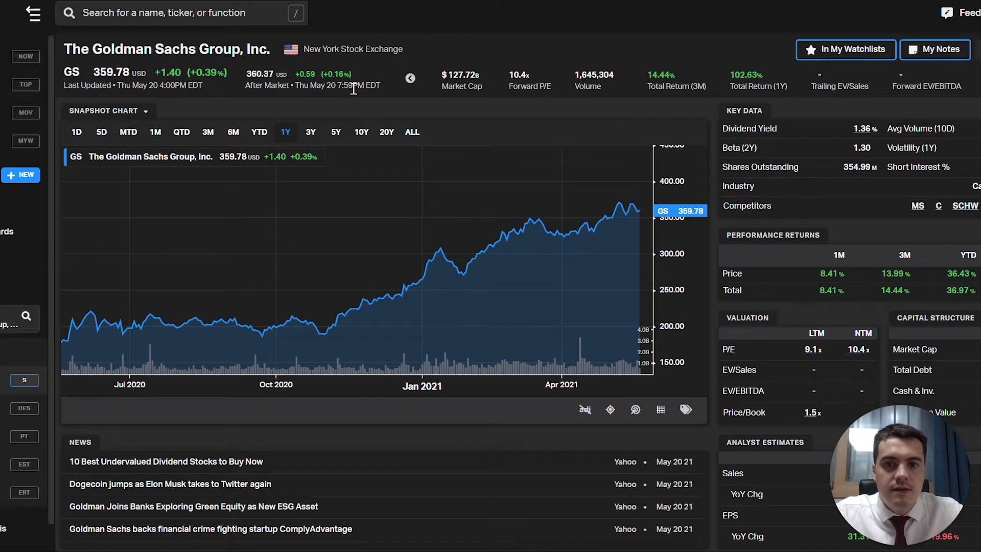
{"action": "left_click", "coordinate": [410, 77]}
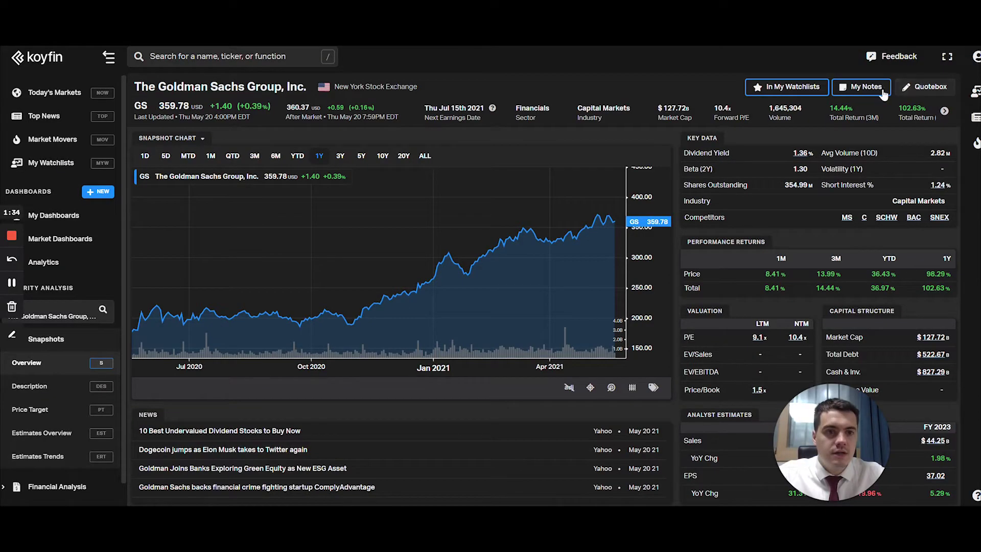
Fill numbered list items 2 and 3 in the GS notes, save, and close the notes.
{"action": "left_click", "coordinate": [877, 87]}
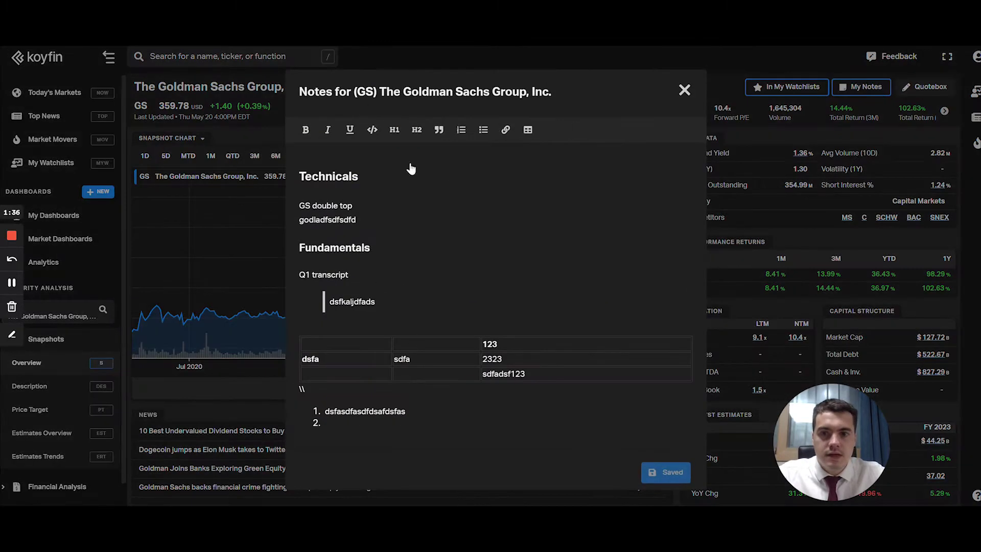
{"action": "left_click", "coordinate": [440, 421]}
{"action": "type", "text": "ddsfa,md"}
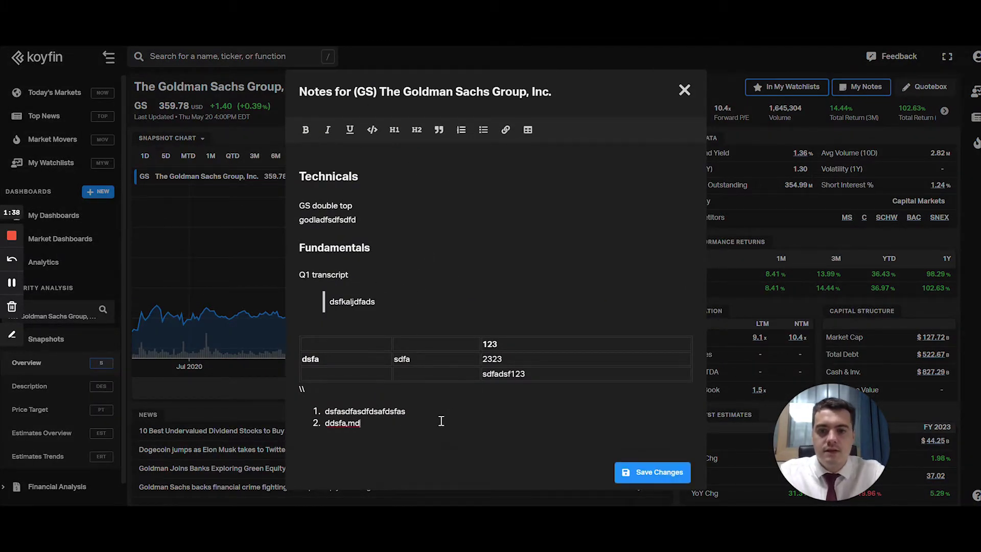
{"action": "type", "text": "nfasd,fn,dsf"}
{"action": "key", "text": "Return"}
{"action": "type", "text": "dfdsfa,mdsfna,mds"}
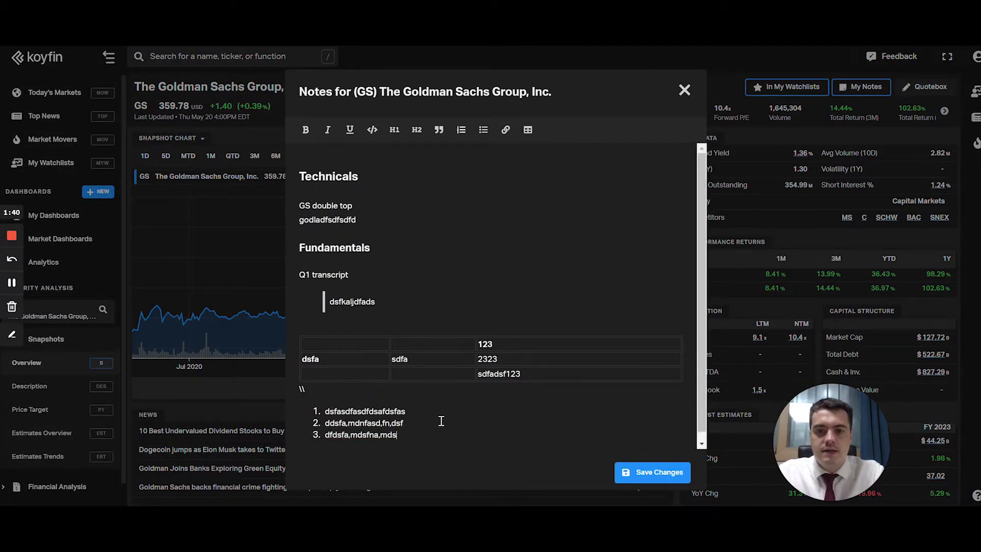
{"action": "left_click", "coordinate": [669, 472]}
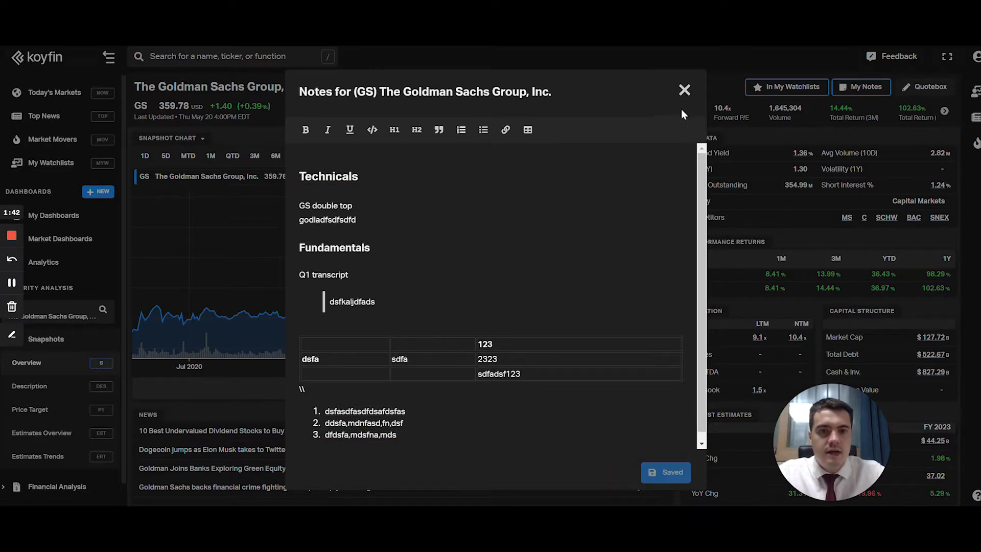
{"action": "left_click", "coordinate": [686, 91]}
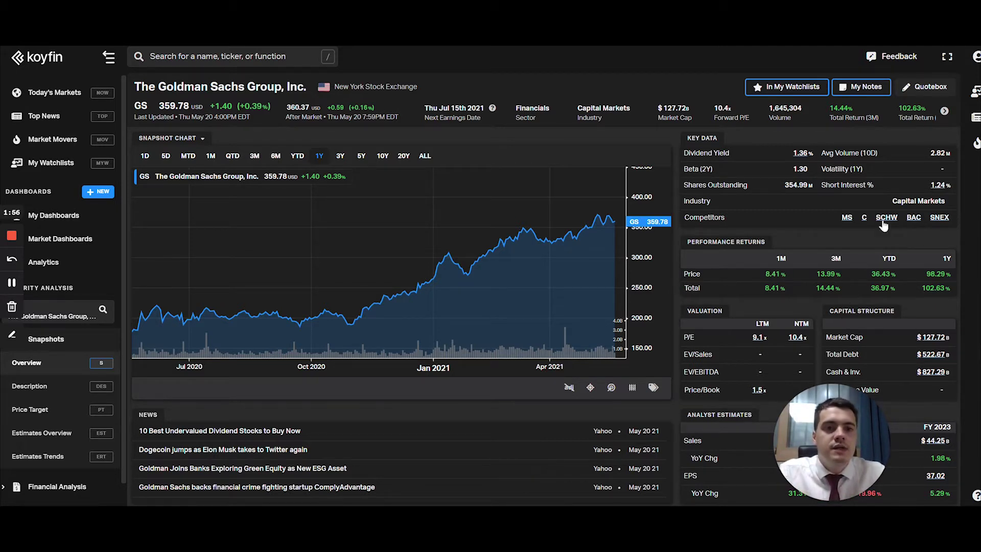
{"action": "left_click", "coordinate": [757, 95]}
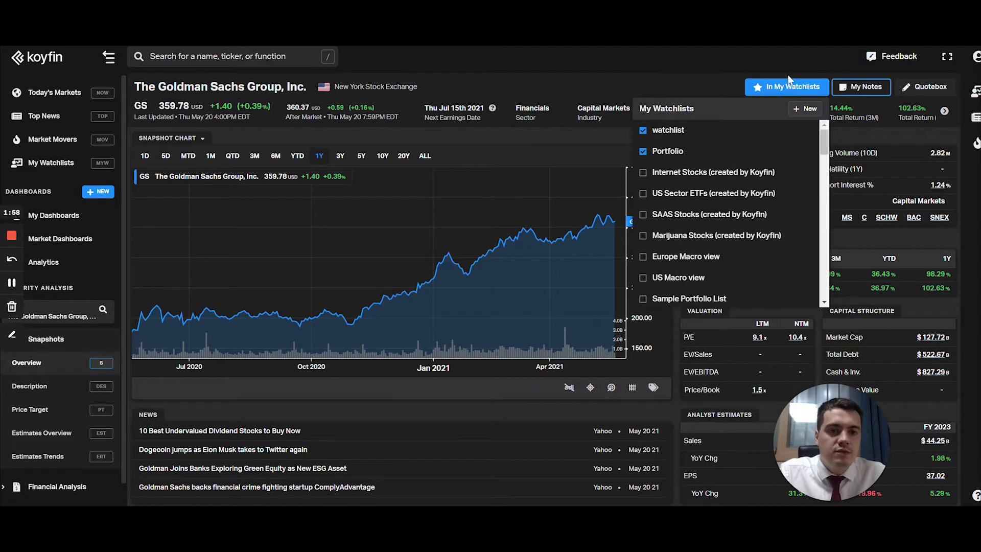
{"action": "scroll", "coordinate": [676, 138], "scroll_direction": "down", "scroll_amount": 2}
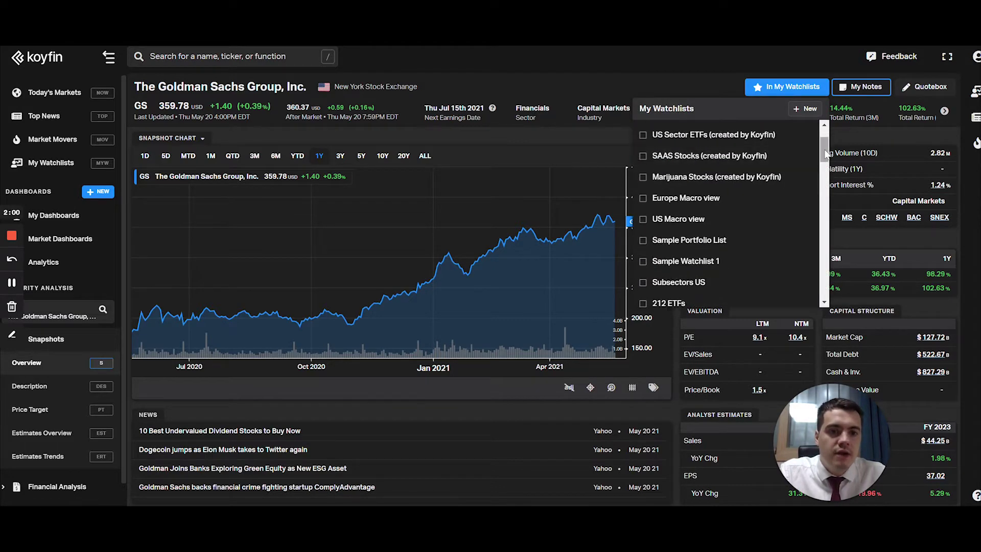
{"action": "left_click_drag", "start_coordinate": [825, 155], "coordinate": [826, 158]}
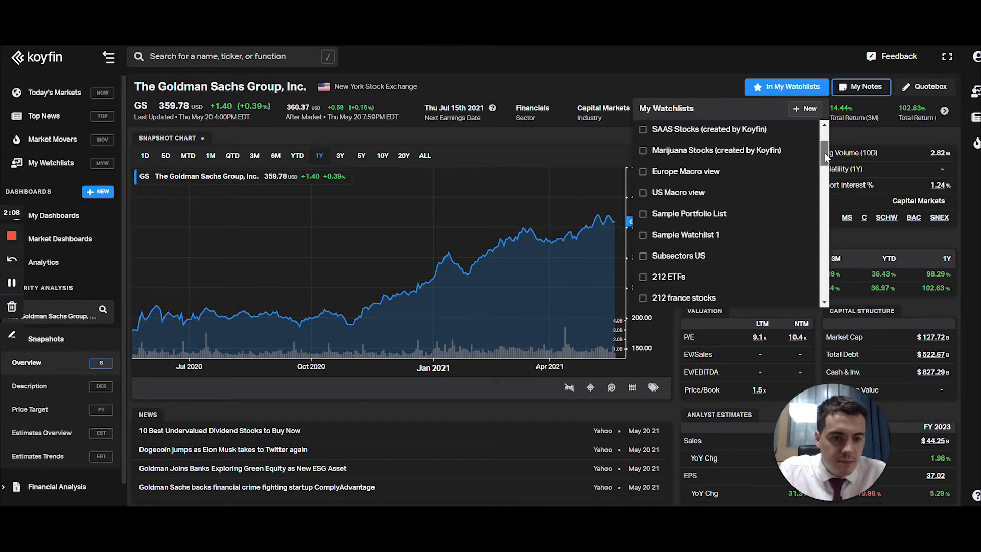
{"action": "left_click_drag", "start_coordinate": [826, 157], "coordinate": [824, 189]}
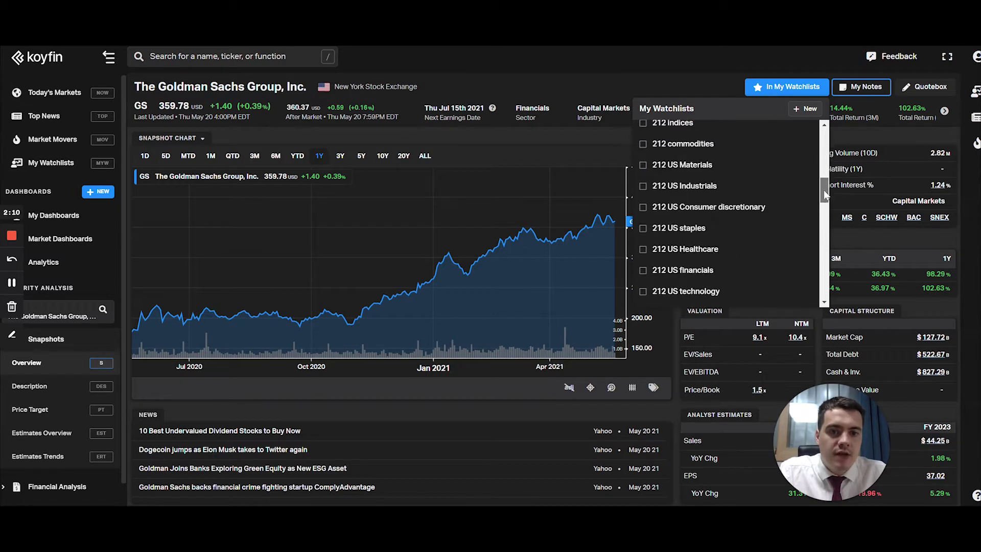
{"action": "scroll", "coordinate": [646, 258], "scroll_direction": "down", "scroll_amount": 15}
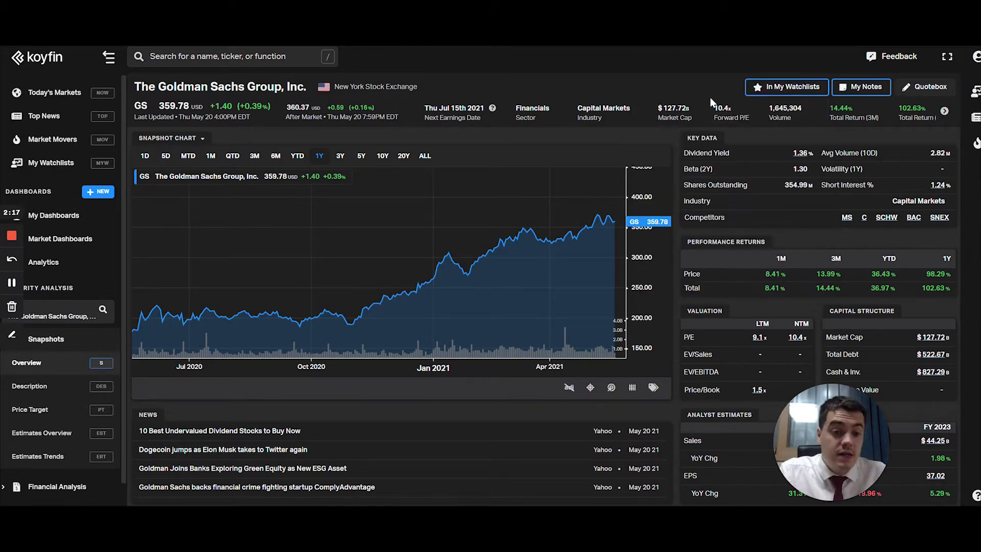
{"action": "left_click", "coordinate": [787, 87]}
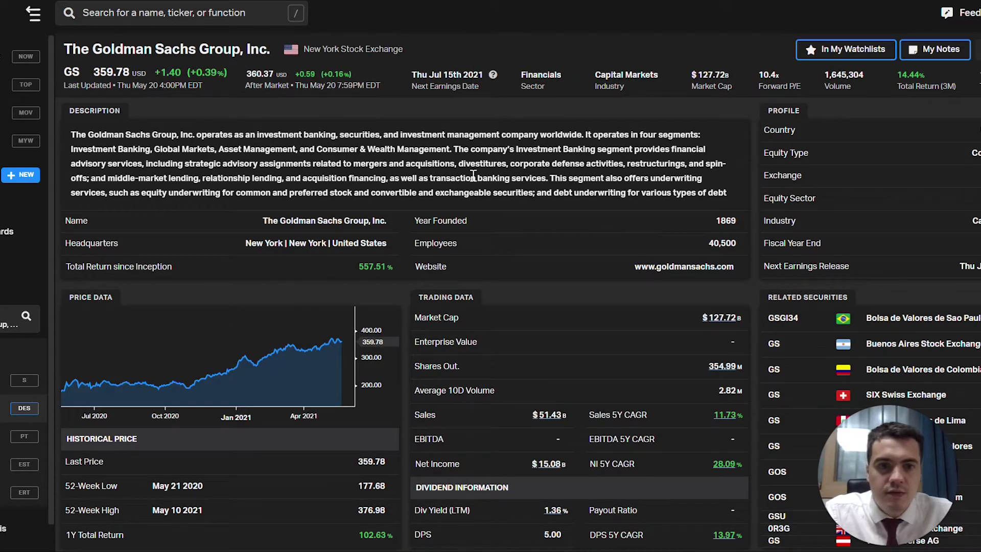
{"action": "scroll", "coordinate": [483, 151], "scroll_direction": "down", "scroll_amount": 3}
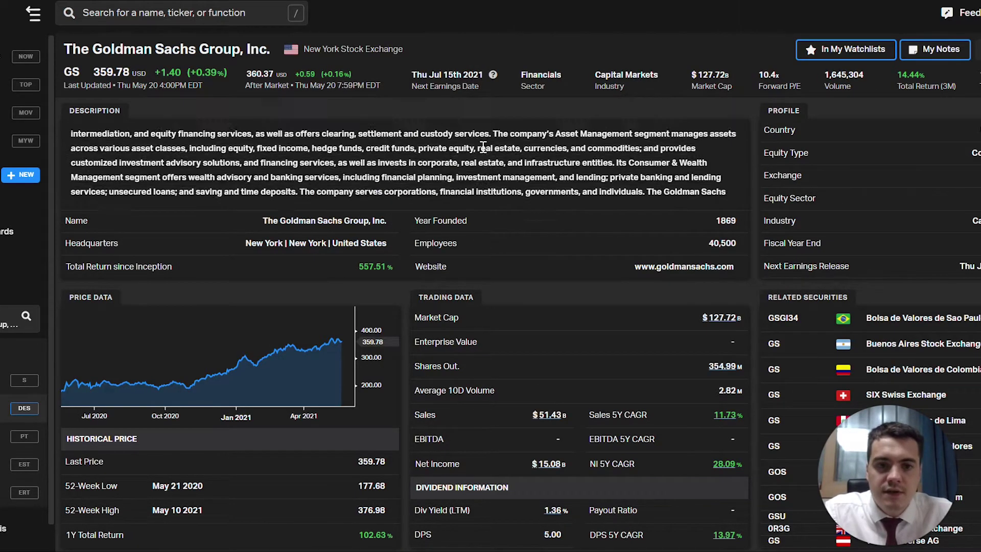
{"action": "scroll", "coordinate": [440, 179], "scroll_direction": "up", "scroll_amount": 3}
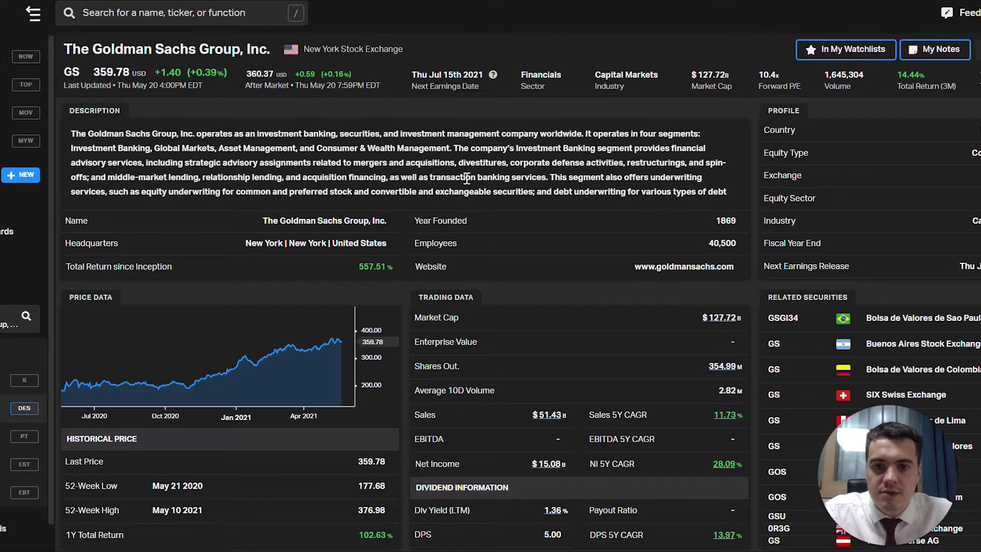
{"action": "scroll", "coordinate": [466, 183], "scroll_direction": "down", "scroll_amount": 3}
{"action": "scroll", "coordinate": [466, 180], "scroll_direction": "up", "scroll_amount": 5}
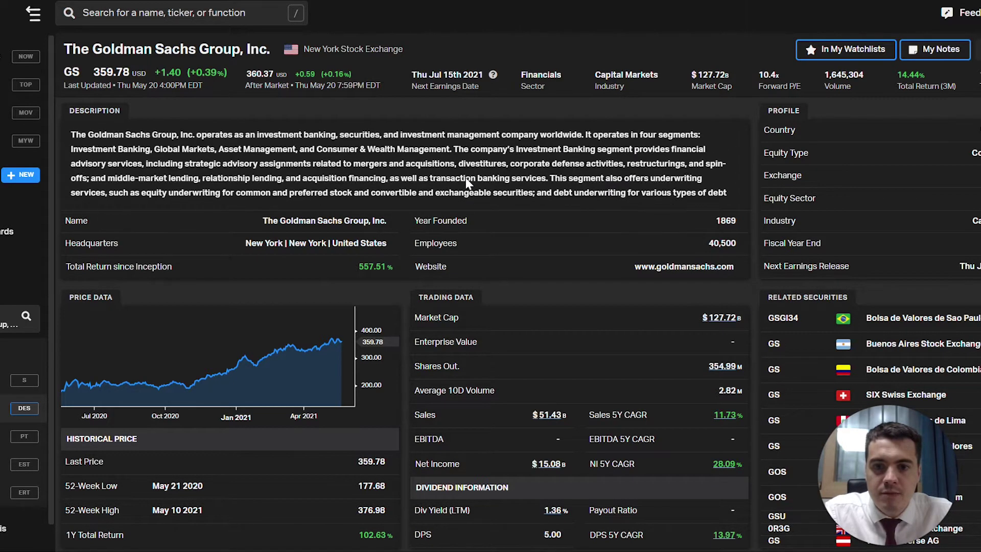
{"action": "right_click", "coordinate": [691, 271]}
{"action": "left_click", "coordinate": [702, 279]}
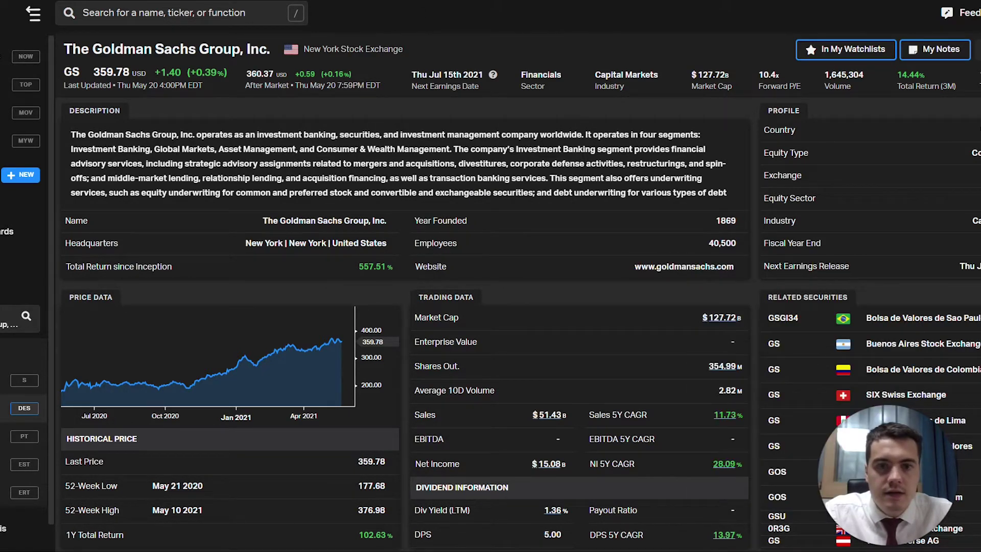
{"action": "key", "text": "ctrl+Tab"}
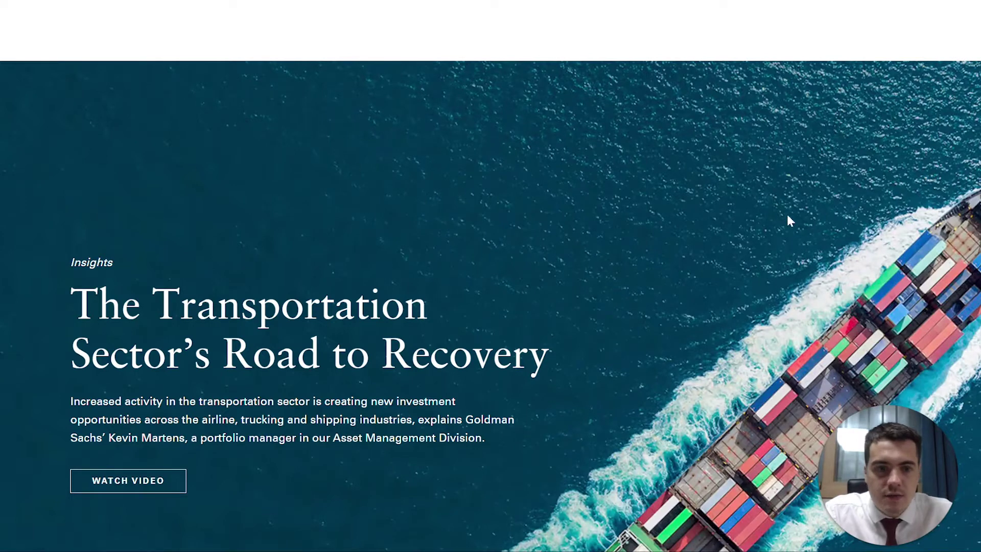
Close the Goldman Sachs website tab to return to Koyfin's GS Description page.
{"action": "key", "text": "ctrl+w"}
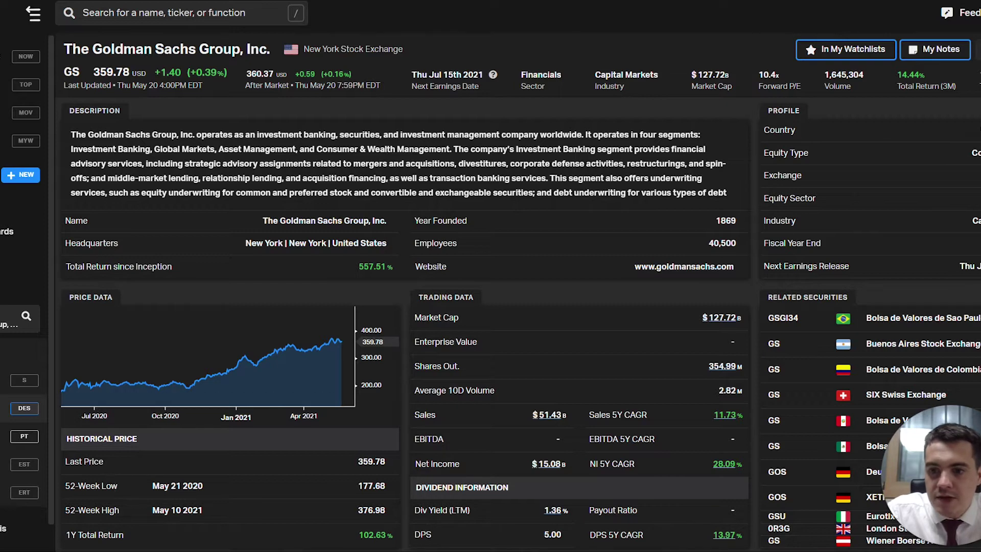
Inspect the Goldman Sachs analyst price target lines and ratings on the Price Target page.
{"action": "left_click", "coordinate": [24, 436]}
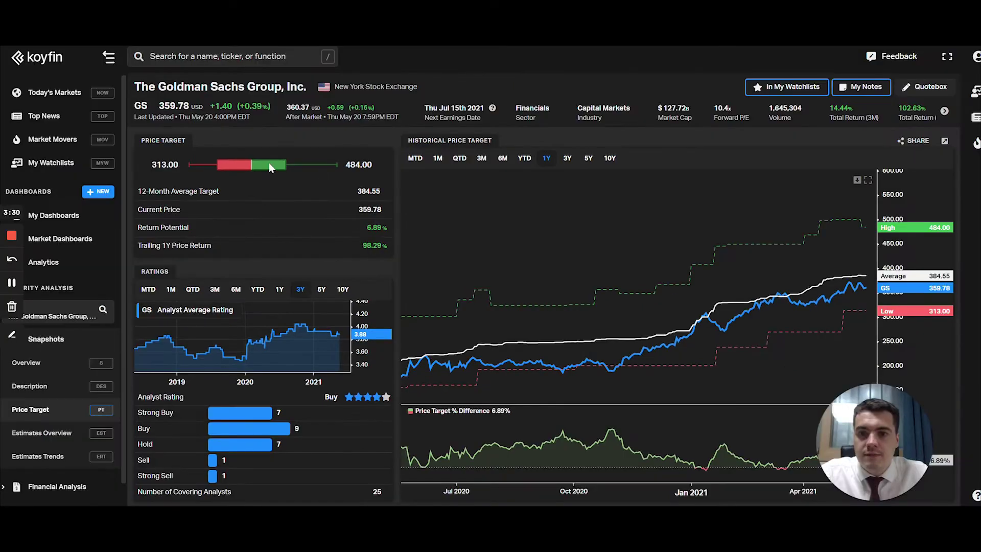
{"action": "mouse_move", "coordinate": [230, 147]}
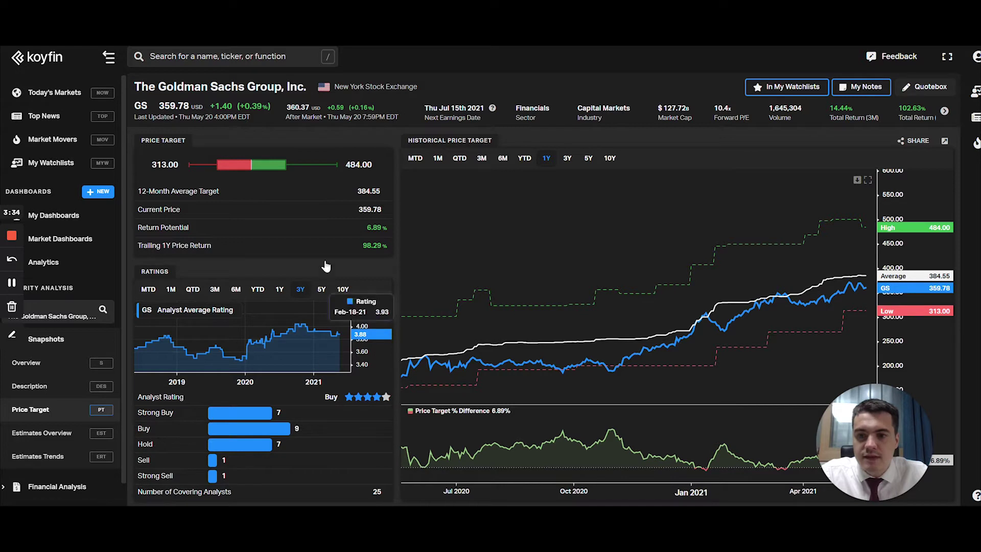
{"action": "mouse_move", "coordinate": [272, 173]}
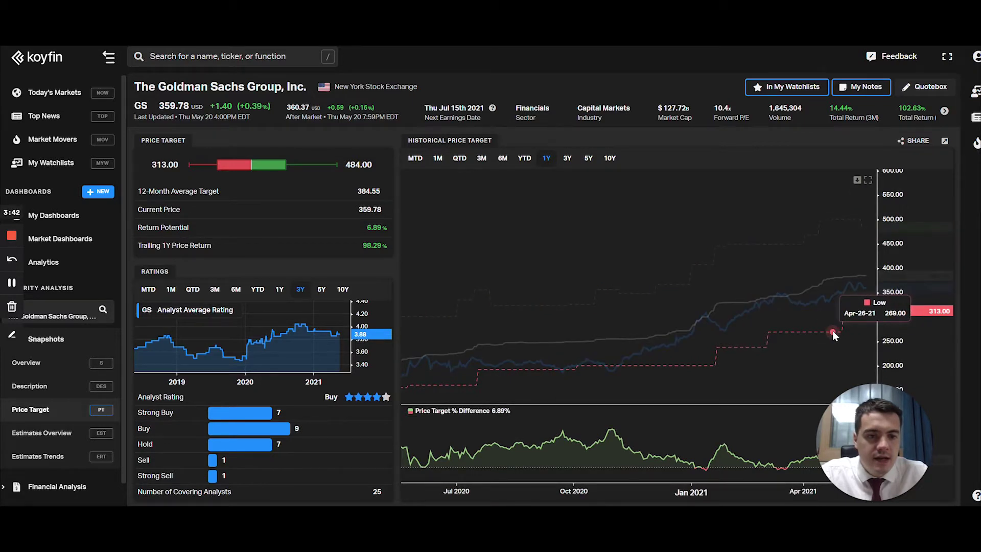
{"action": "mouse_move", "coordinate": [823, 224]}
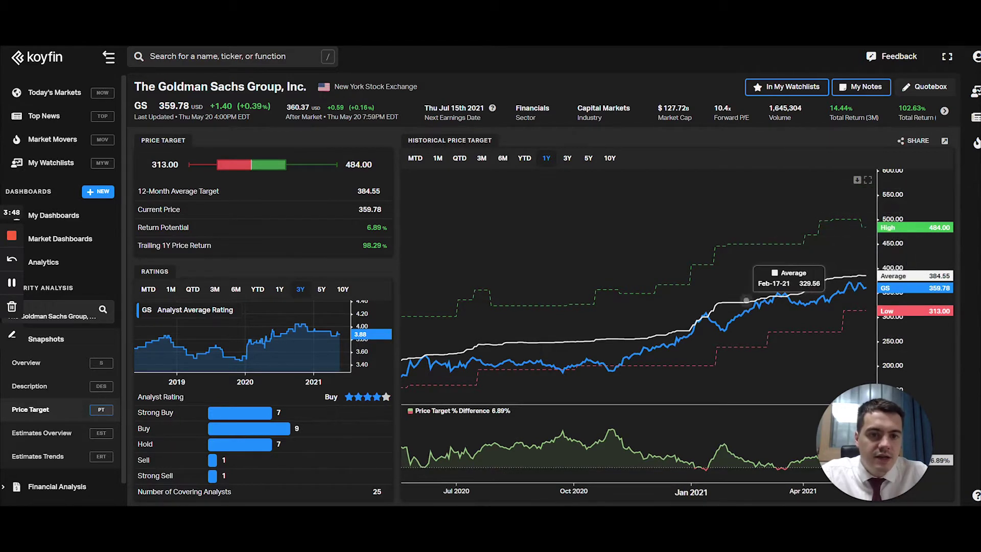
{"action": "mouse_move", "coordinate": [861, 279]}
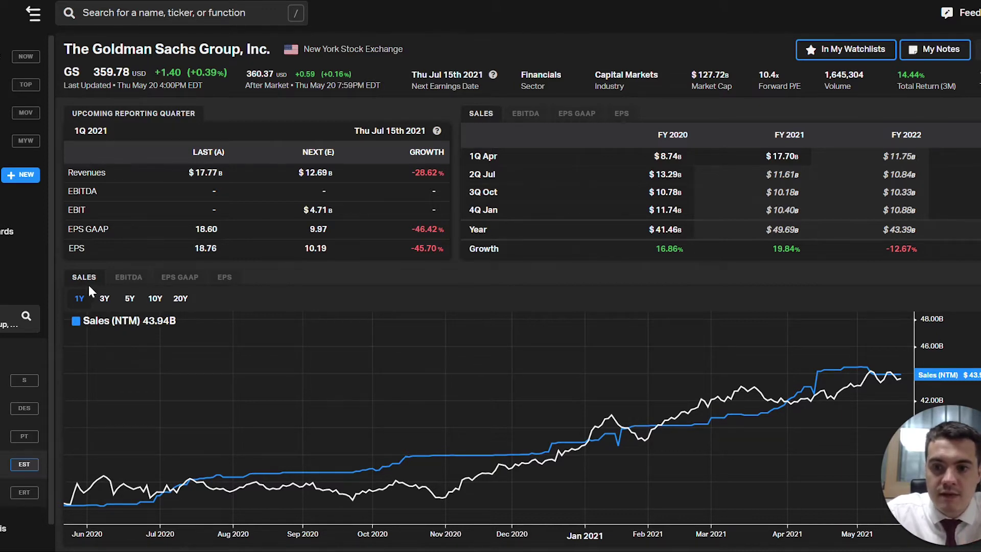
Compare Sales over 3Y and 1Y with EBITDA, EPS GAAP and EPS estimates, then open Estimate Trends.
{"action": "left_click", "coordinate": [105, 300]}
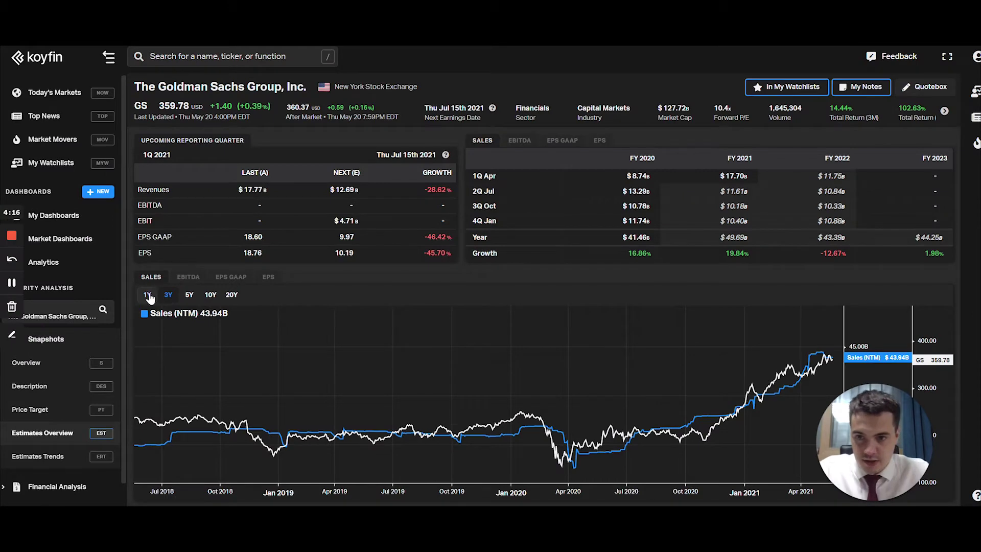
{"action": "left_click", "coordinate": [147, 295]}
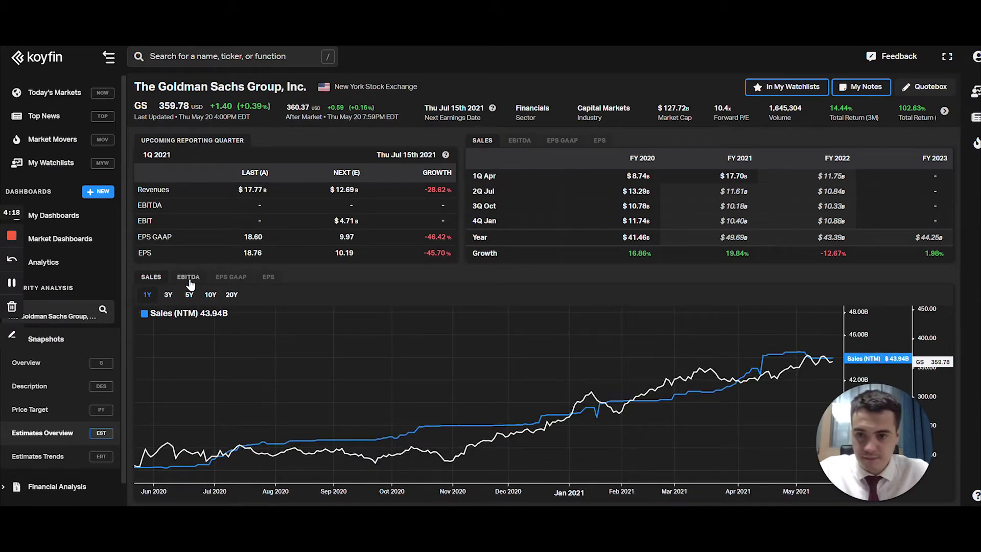
{"action": "left_click", "coordinate": [189, 278]}
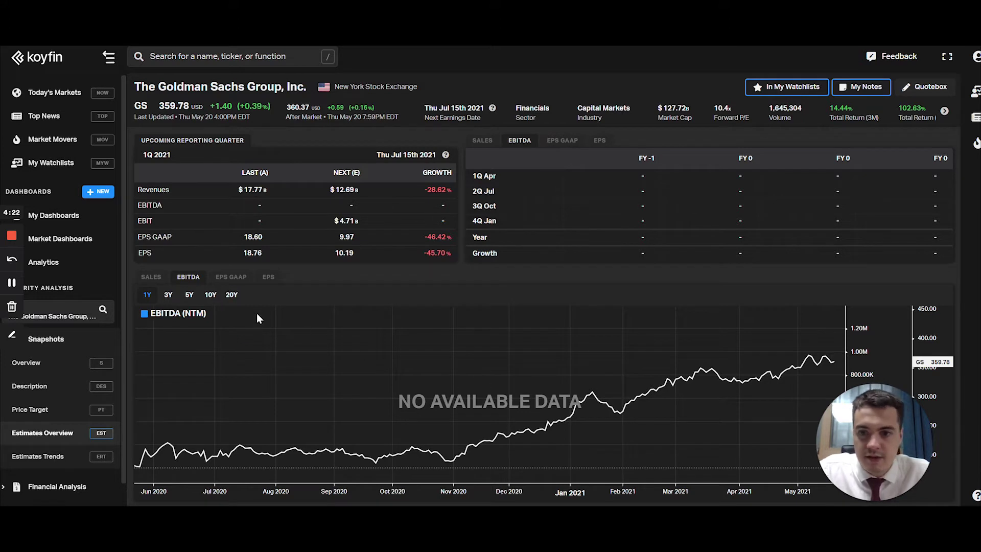
{"action": "left_click", "coordinate": [230, 281]}
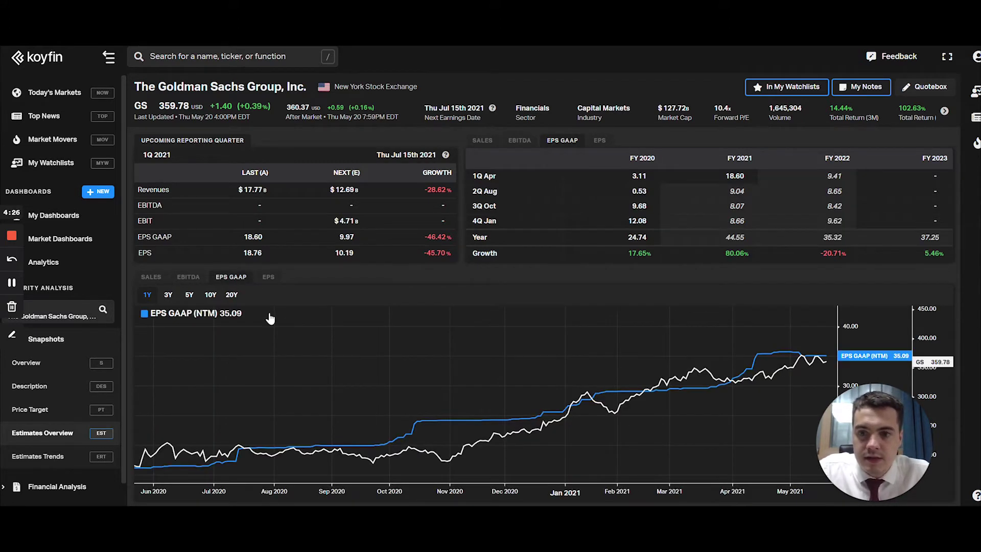
{"action": "left_click", "coordinate": [268, 282]}
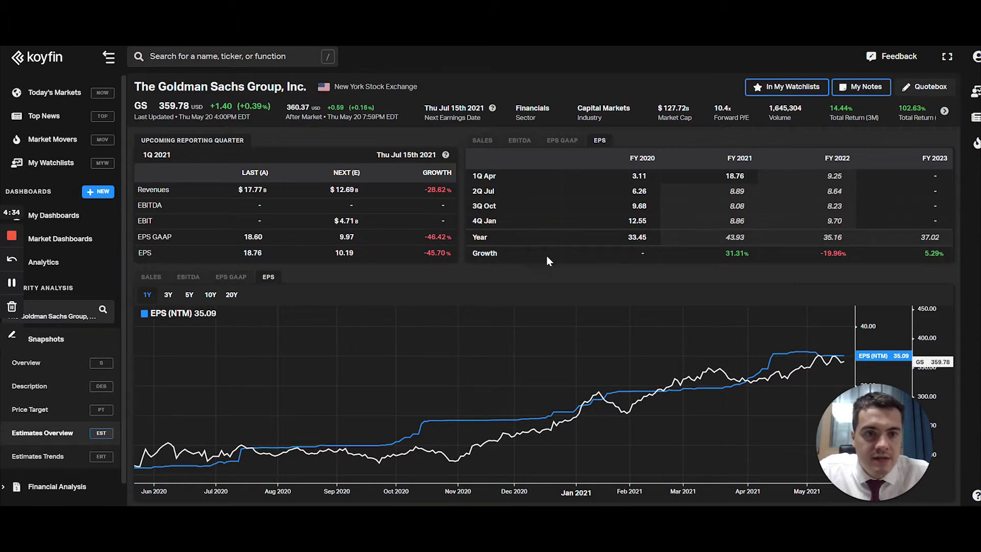
{"action": "left_click", "coordinate": [42, 457]}
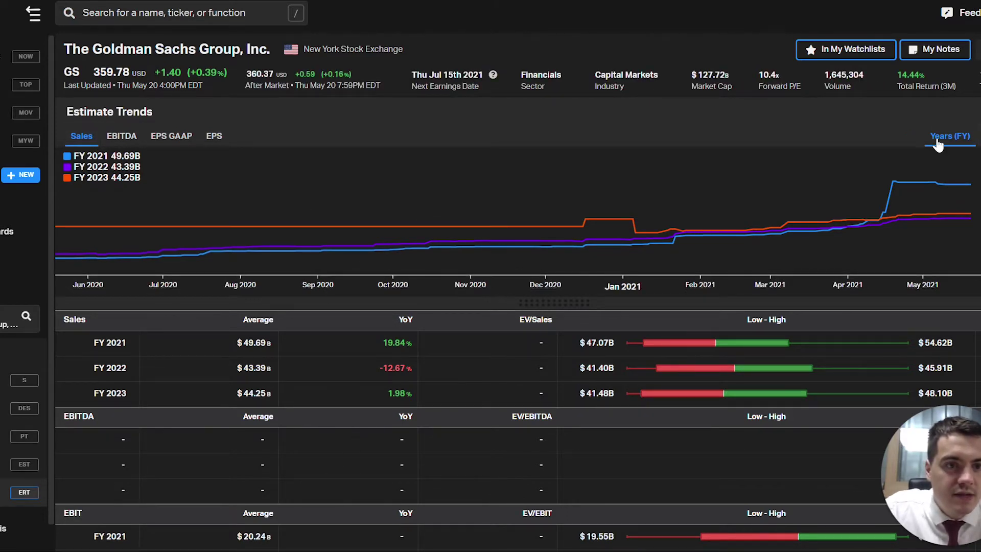
Chart EPS GAAP estimate trends for fiscal years FY 2021–2023 and review the table.
{"action": "left_click", "coordinate": [980, 135]}
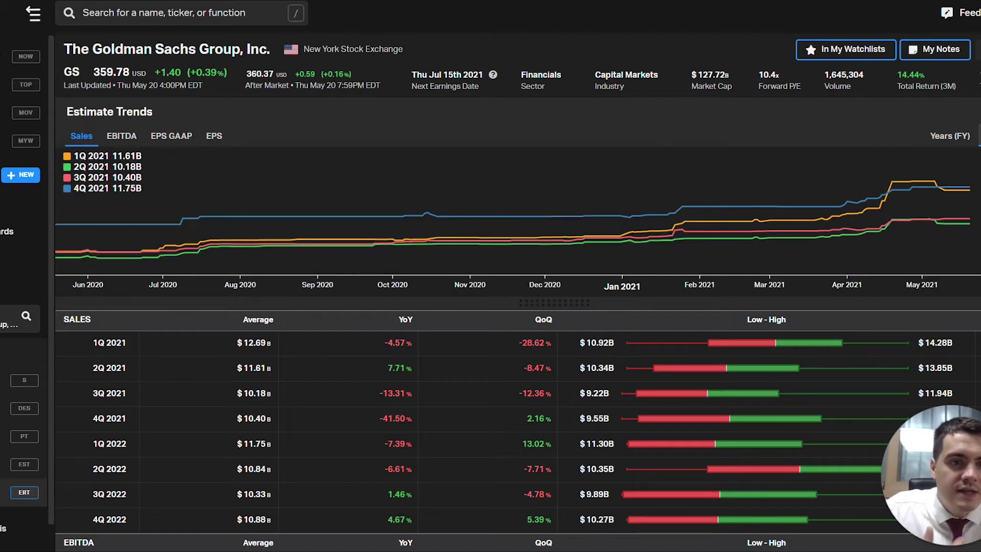
{"action": "left_click", "coordinate": [961, 136]}
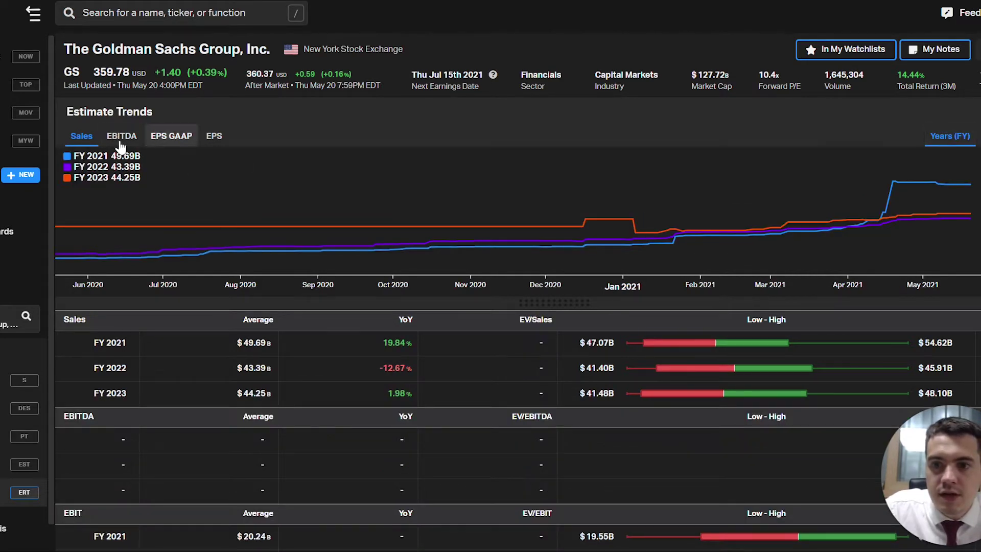
{"action": "left_click", "coordinate": [185, 137]}
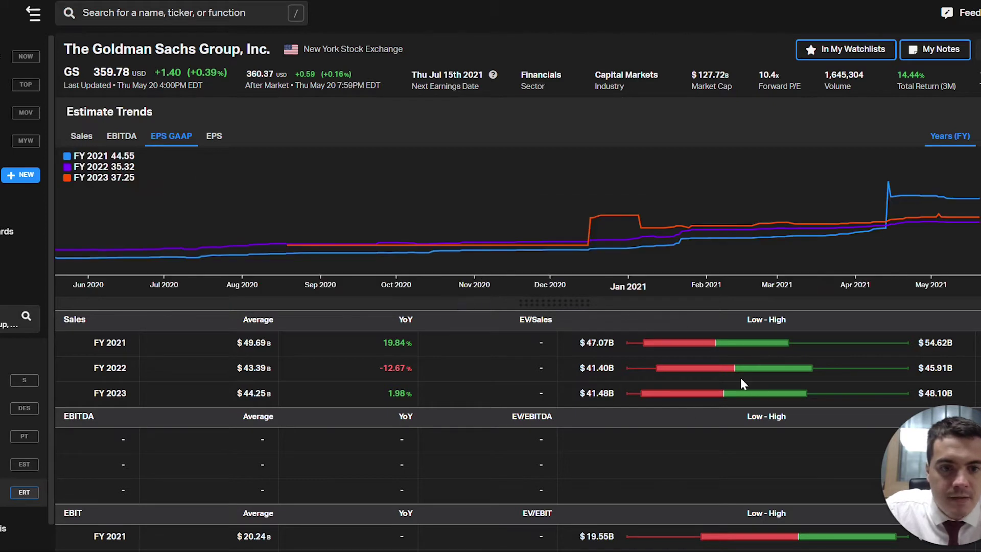
{"action": "scroll", "coordinate": [370, 402], "scroll_direction": "down", "scroll_amount": 5}
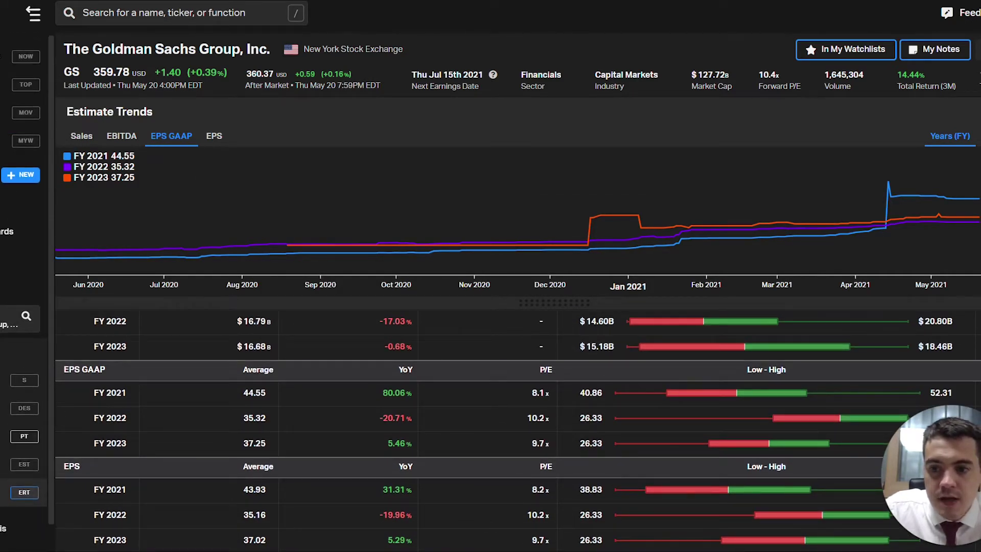
{"action": "scroll", "coordinate": [24, 492], "scroll_direction": "down", "scroll_amount": 3}
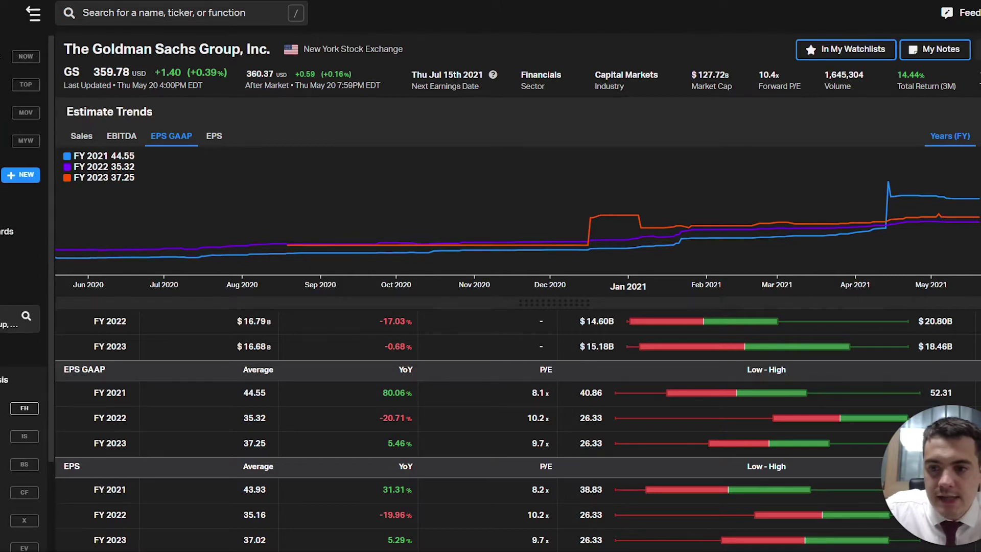
Open the GS Financial Highlights table and its Table Settings.
{"action": "left_click", "coordinate": [24, 408]}
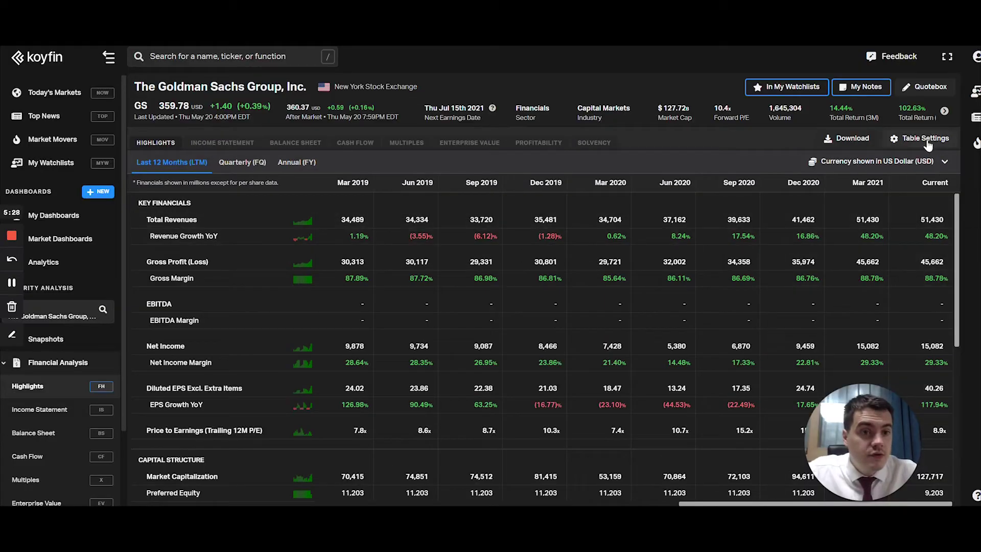
{"action": "left_click", "coordinate": [926, 141]}
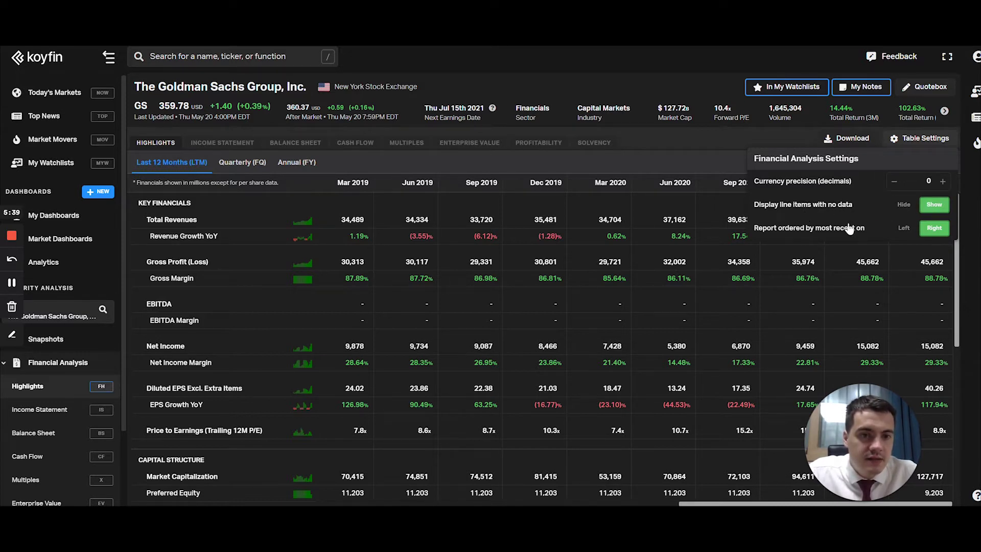
Order the report with the most recent period, Current, on the left.
{"action": "left_click", "coordinate": [904, 229]}
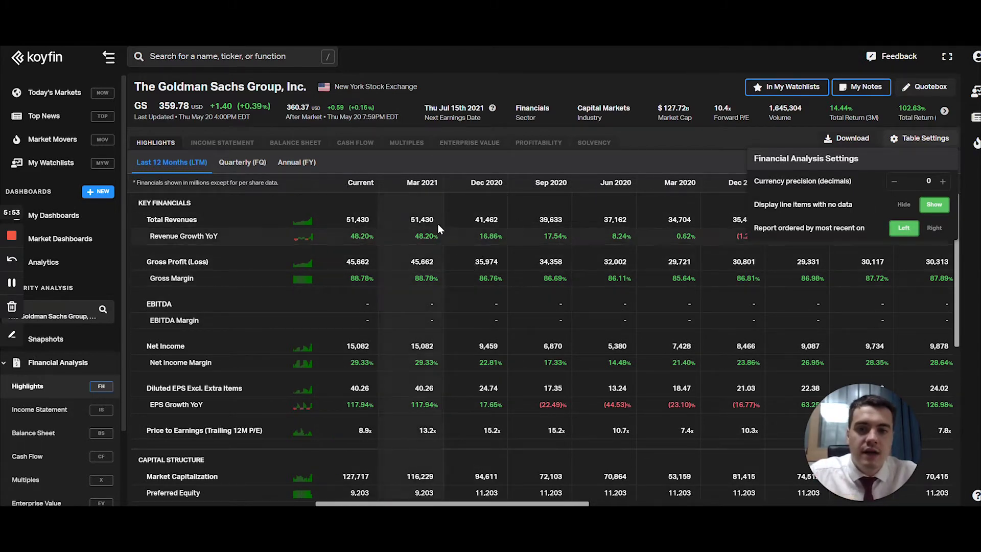
{"action": "left_click", "coordinate": [935, 227]}
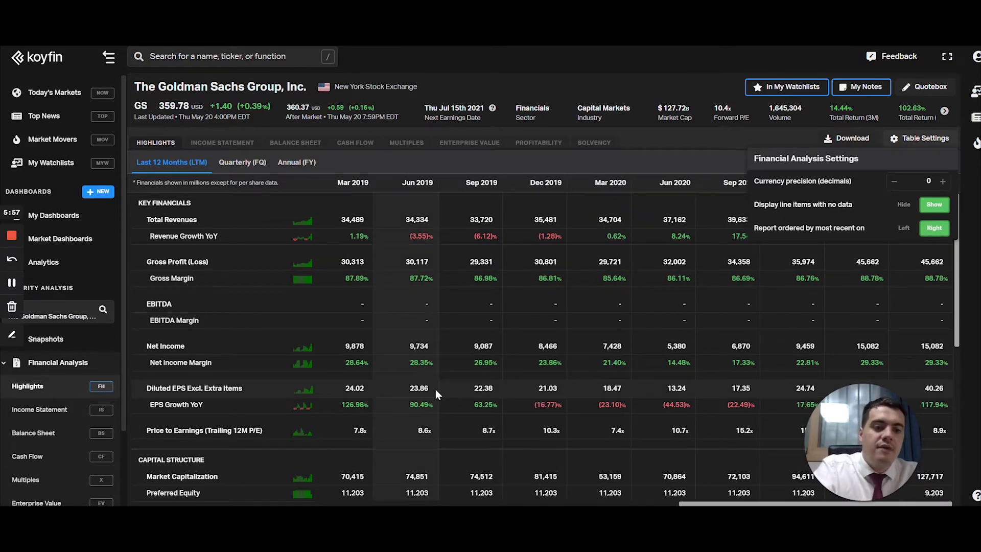
{"action": "left_click", "coordinate": [903, 230]}
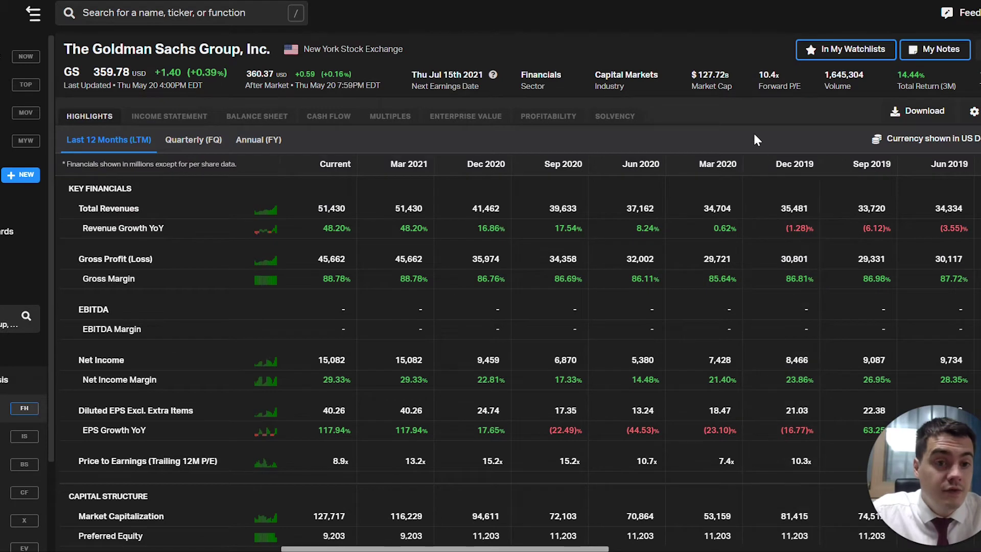
Keep US Dollar, compare Quarterly and Annual views, then review LTM figures down to Cash Flow Analysis.
{"action": "left_click", "coordinate": [914, 138]}
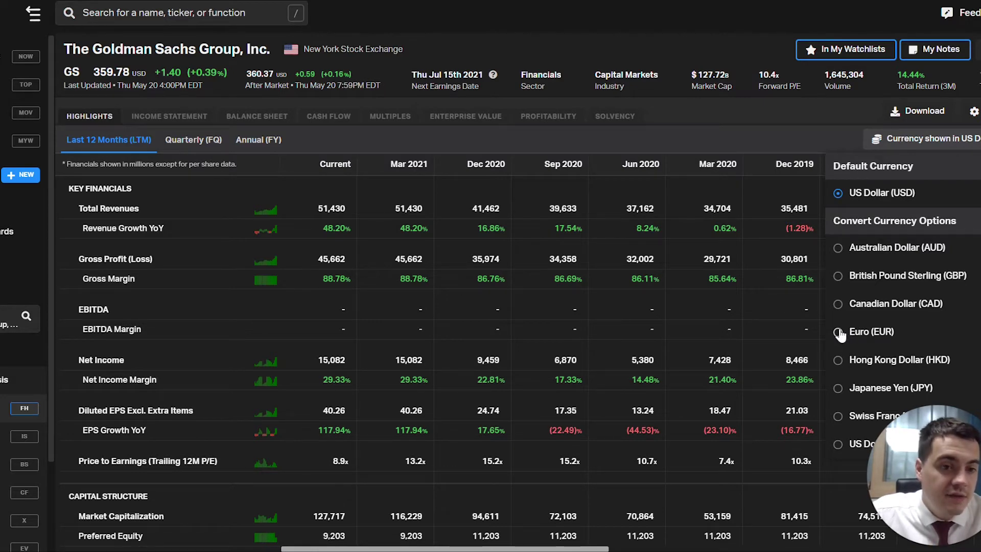
{"action": "left_click", "coordinate": [831, 129]}
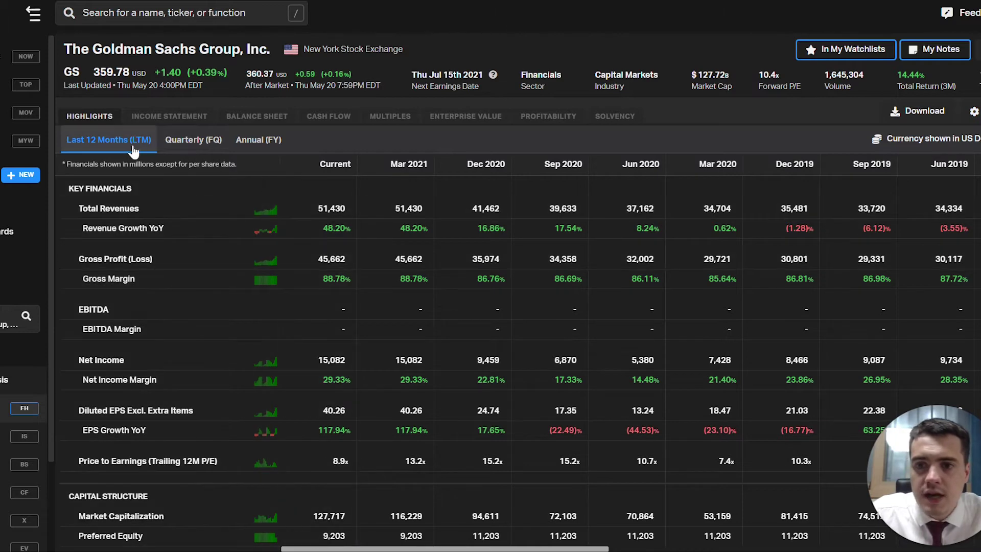
{"action": "left_click", "coordinate": [205, 148]}
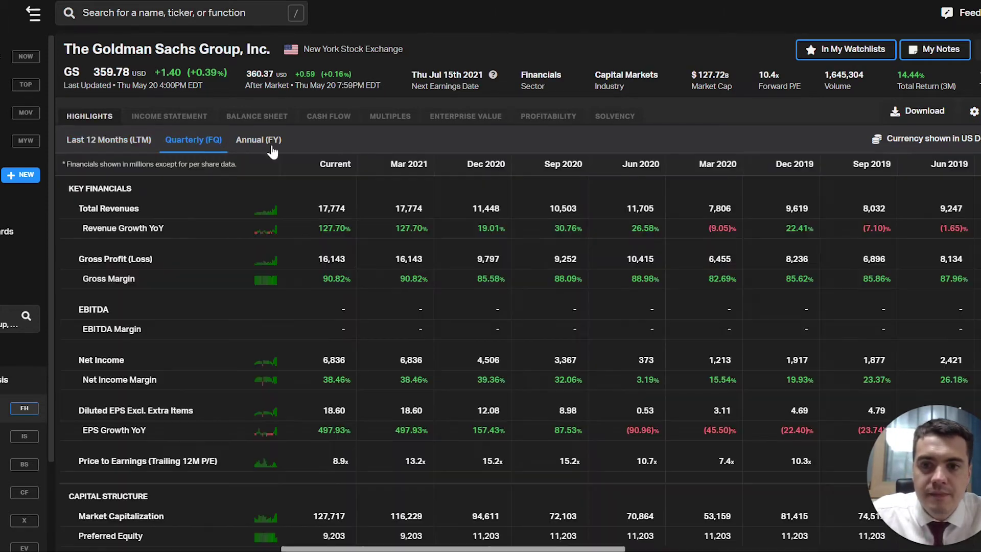
{"action": "left_click", "coordinate": [267, 144]}
{"action": "left_click", "coordinate": [107, 141]}
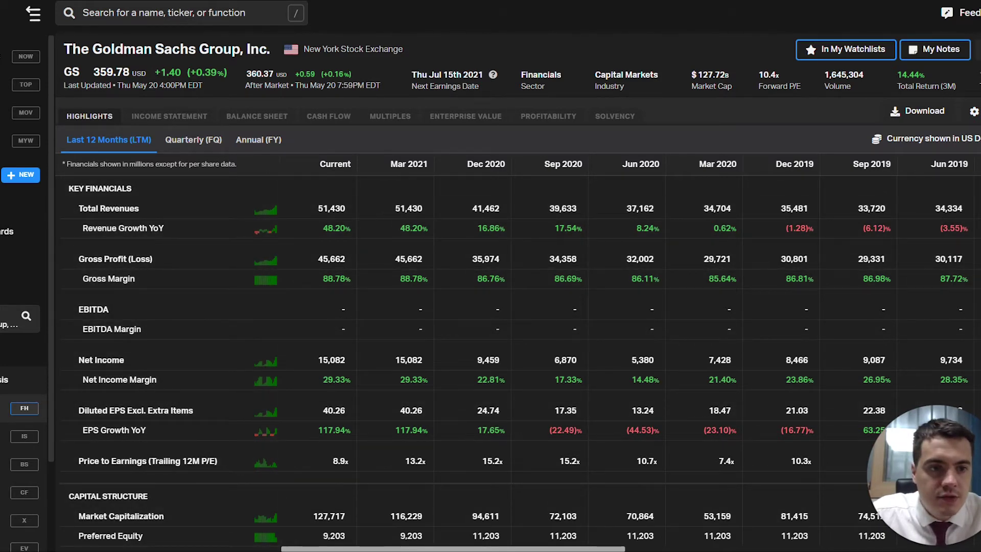
{"action": "scroll", "coordinate": [520, 357], "scroll_direction": "down", "scroll_amount": 5}
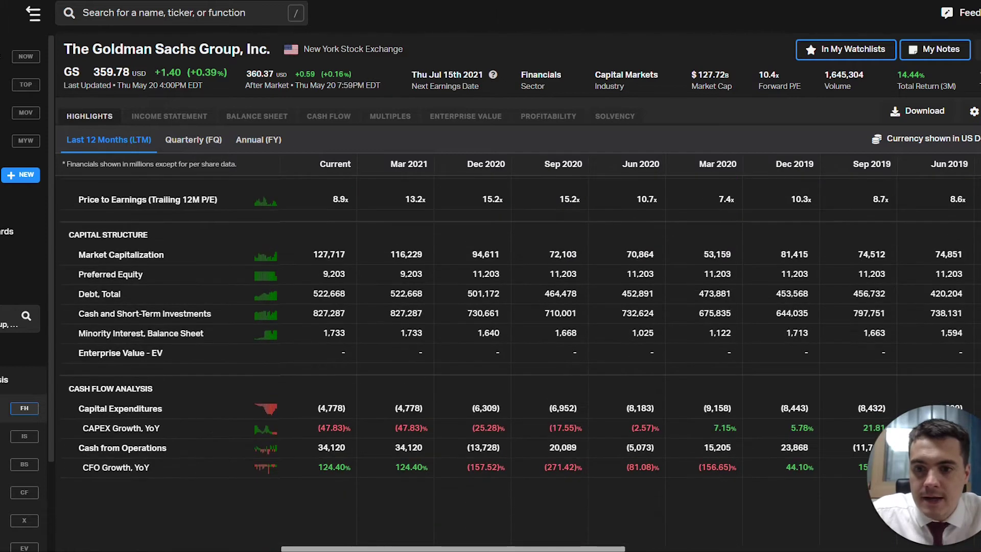
{"action": "scroll", "coordinate": [138, 182], "scroll_direction": "up", "scroll_amount": 5}
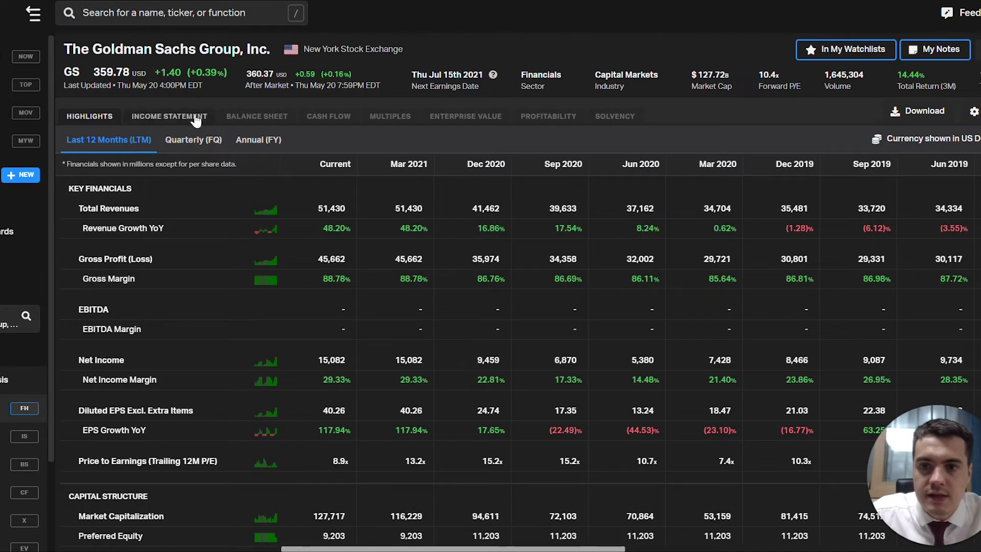
Open Goldman Sachs' income statement and expand, then collapse, the Other Revenues breakdown.
{"action": "left_click", "coordinate": [194, 115]}
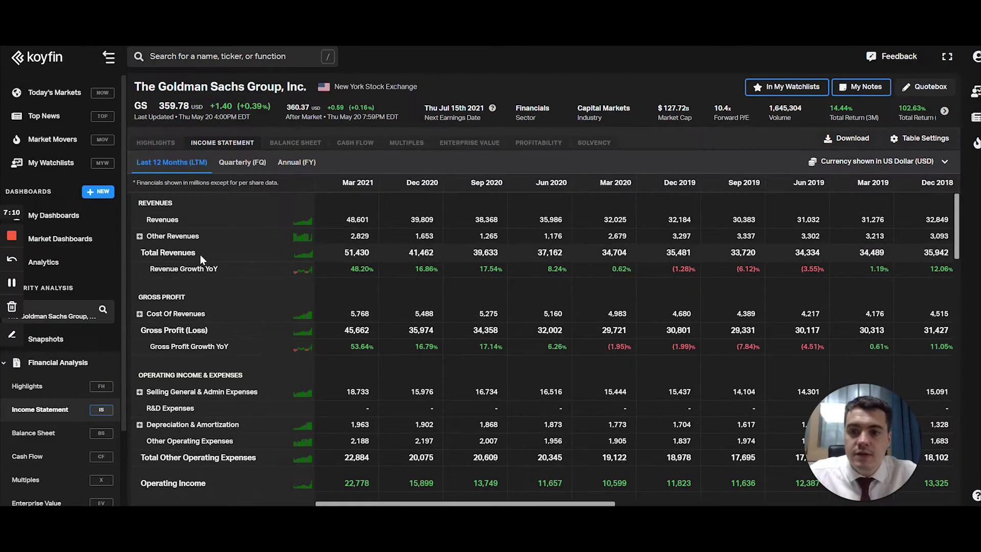
{"action": "left_click", "coordinate": [139, 236]}
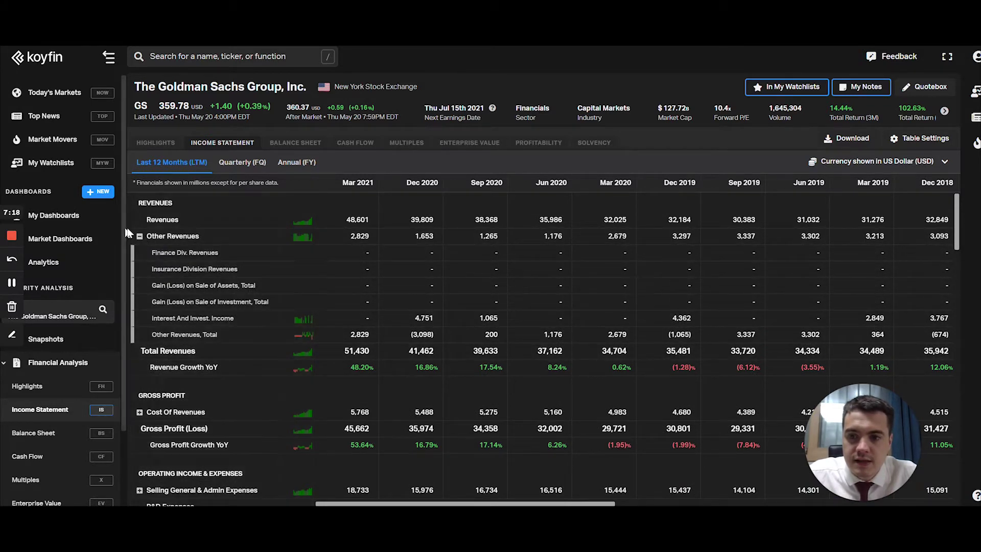
{"action": "left_click", "coordinate": [140, 236]}
{"action": "scroll", "coordinate": [526, 303], "scroll_direction": "down", "scroll_amount": 1}
{"action": "scroll", "coordinate": [526, 303], "scroll_direction": "down", "scroll_amount": 5}
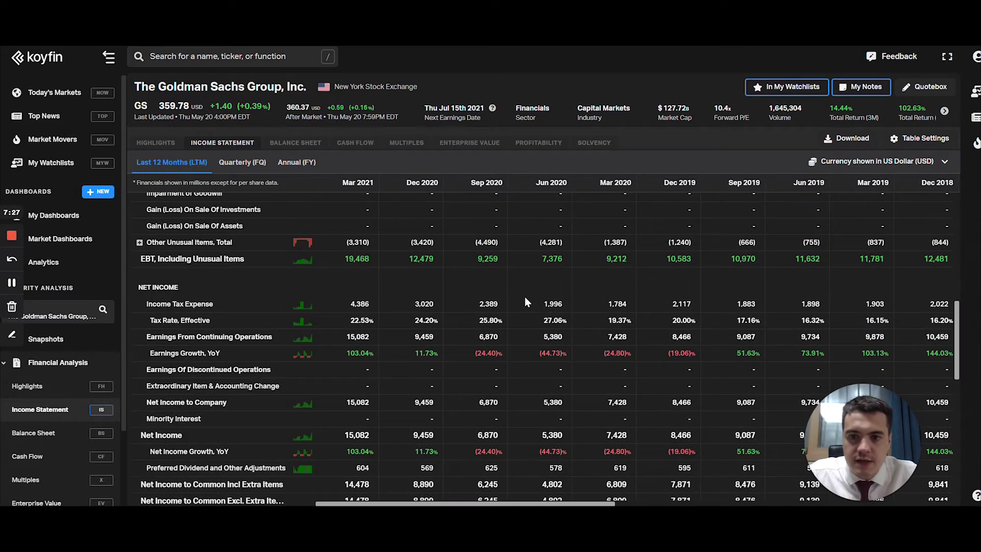
Expand the Other Unusual Items, Total and Other Non Operating Expenses breakdowns and review them.
{"action": "left_click", "coordinate": [140, 242]}
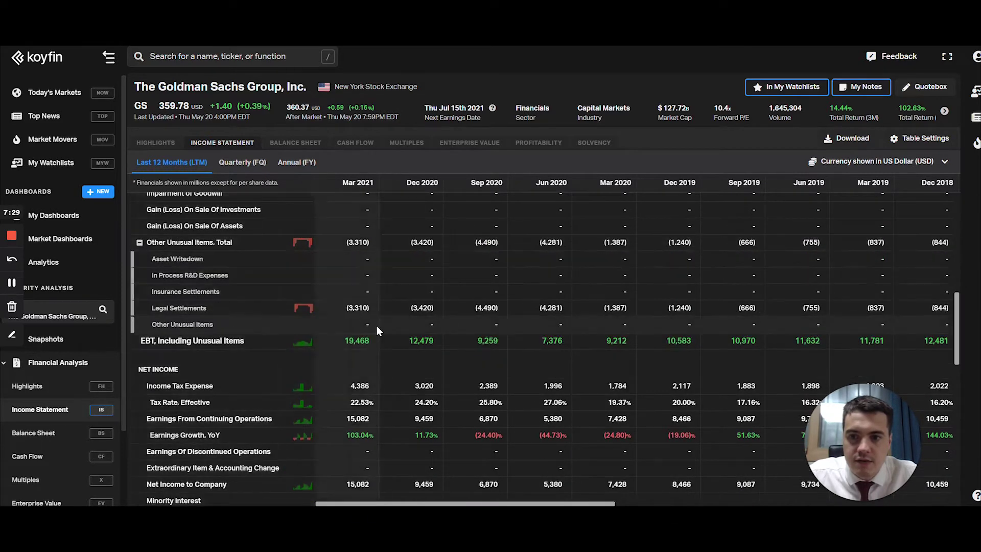
{"action": "scroll", "coordinate": [434, 349], "scroll_direction": "up", "scroll_amount": 2}
{"action": "scroll", "coordinate": [434, 350], "scroll_direction": "up", "scroll_amount": 4}
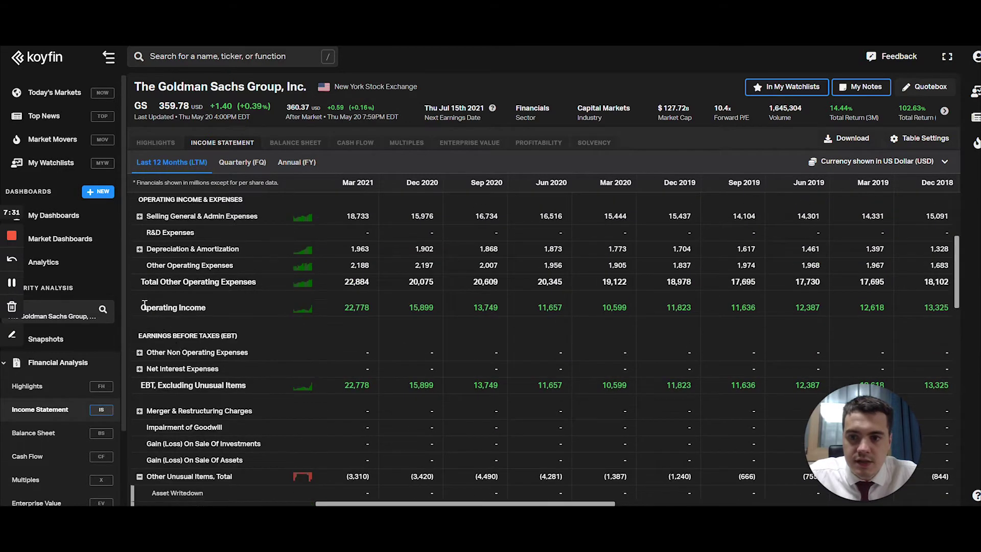
{"action": "left_click", "coordinate": [140, 353]}
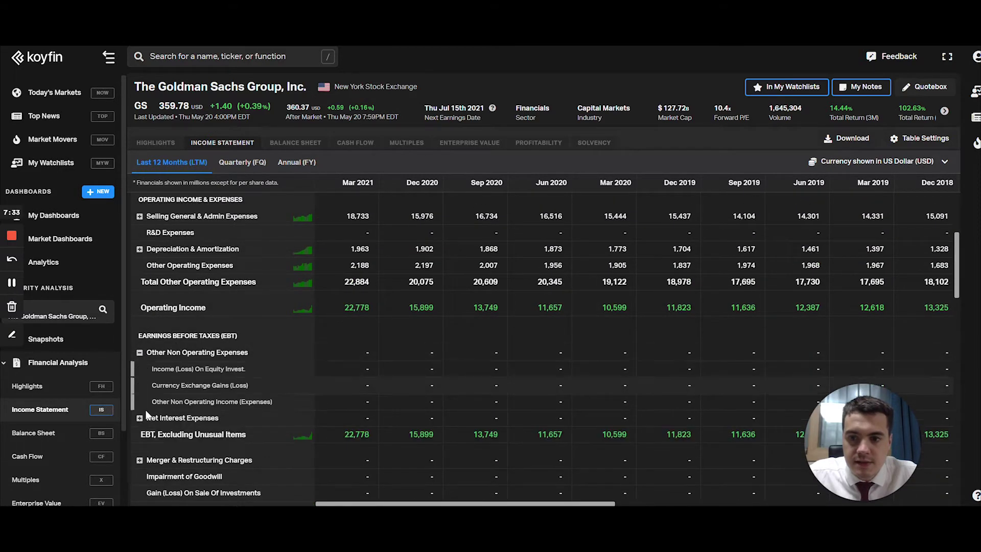
{"action": "scroll", "coordinate": [463, 379], "scroll_direction": "down", "scroll_amount": 10}
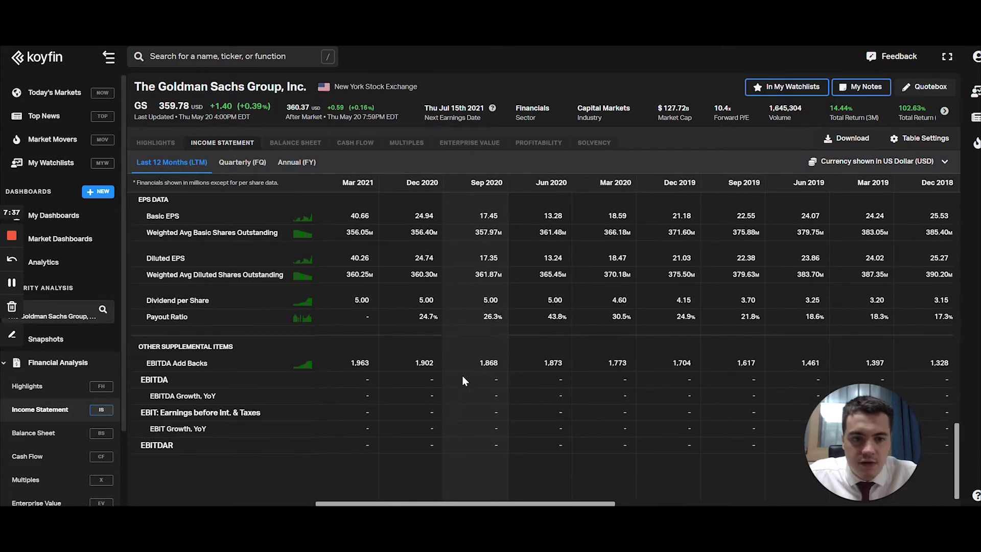
{"action": "scroll", "coordinate": [451, 366], "scroll_direction": "up", "scroll_amount": 15}
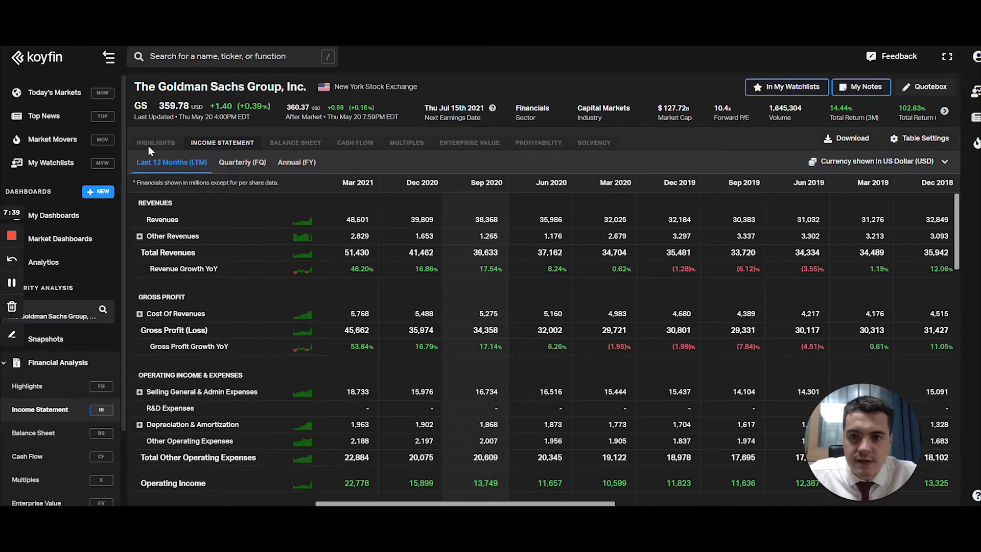
Switch to the quarterly Balance Sheet and expand Net Property, Plant & Equipment into its components.
{"action": "left_click", "coordinate": [299, 144]}
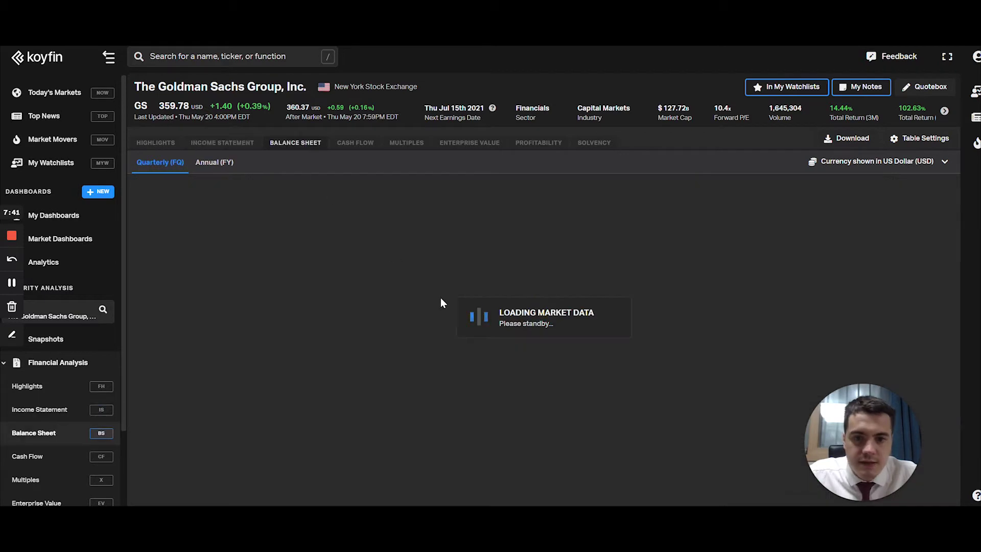
{"action": "scroll", "coordinate": [440, 282], "scroll_direction": "down", "scroll_amount": 5}
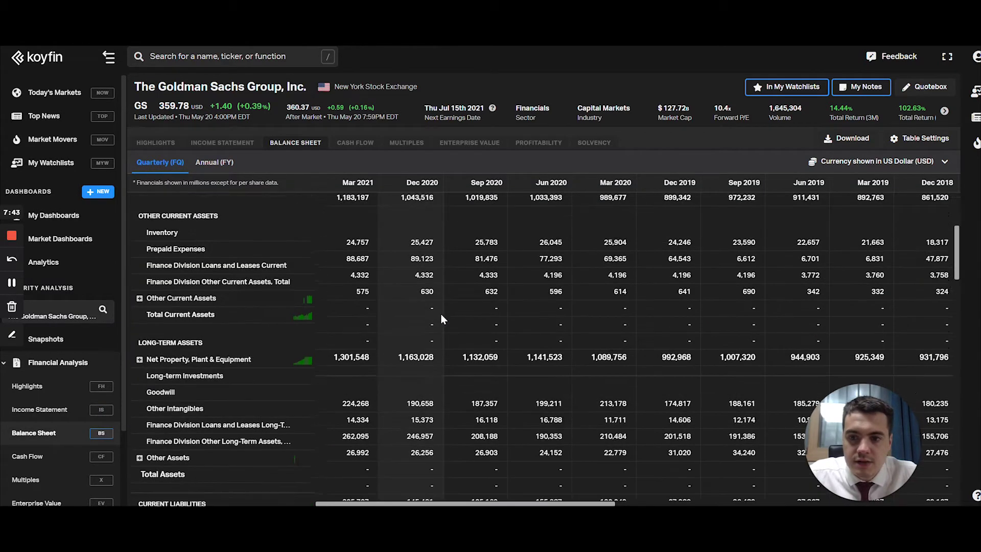
{"action": "left_click", "coordinate": [139, 242]}
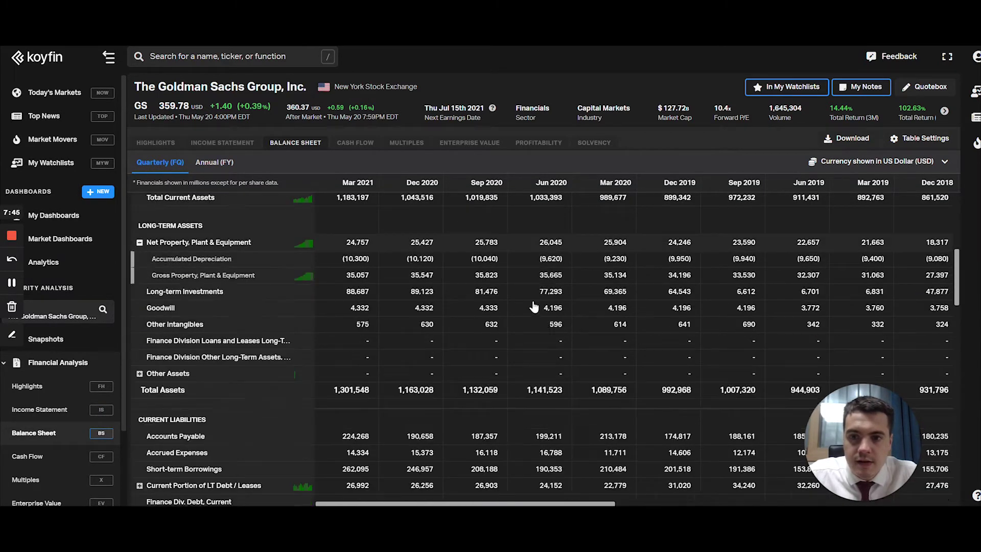
{"action": "scroll", "coordinate": [476, 317], "scroll_direction": "down", "scroll_amount": 10}
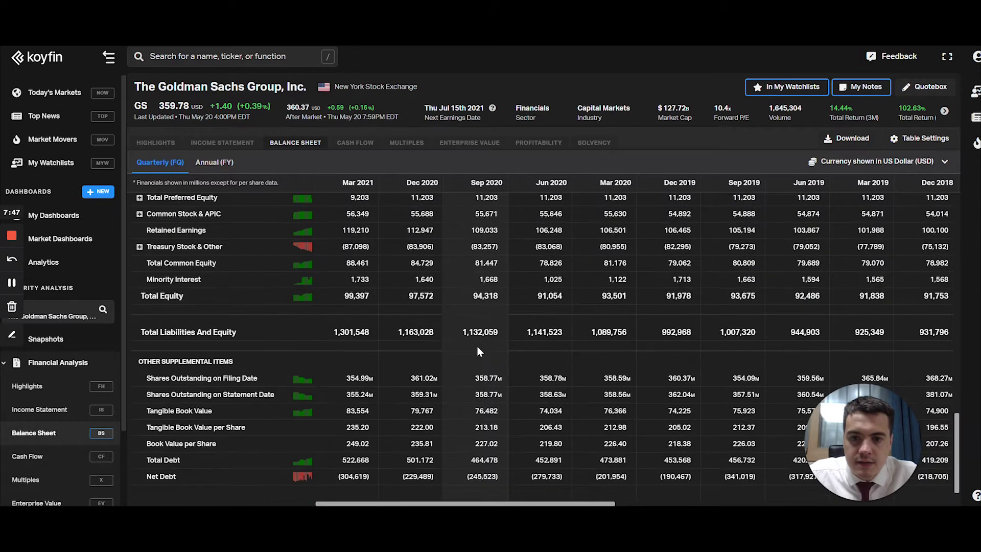
Review the Goldman Sachs cash flow statement, then show the Multiples table (P/E 8.9x).
{"action": "left_click", "coordinate": [367, 144]}
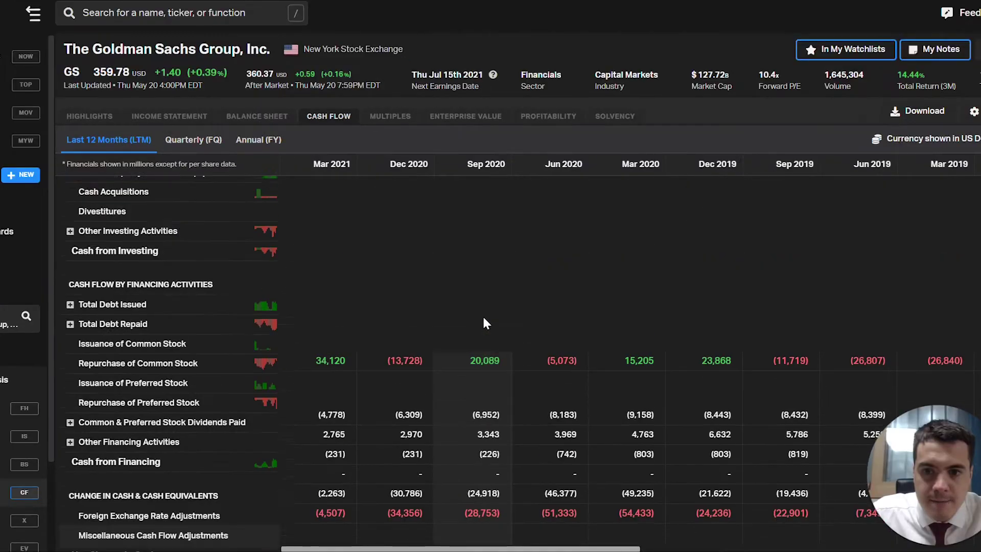
{"action": "mouse_move", "coordinate": [268, 263]}
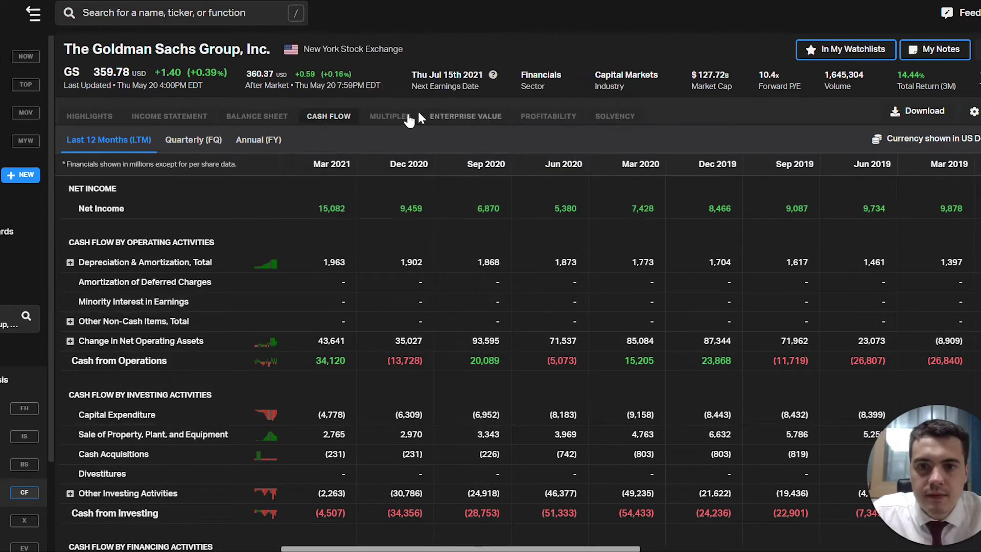
{"action": "left_click", "coordinate": [396, 117]}
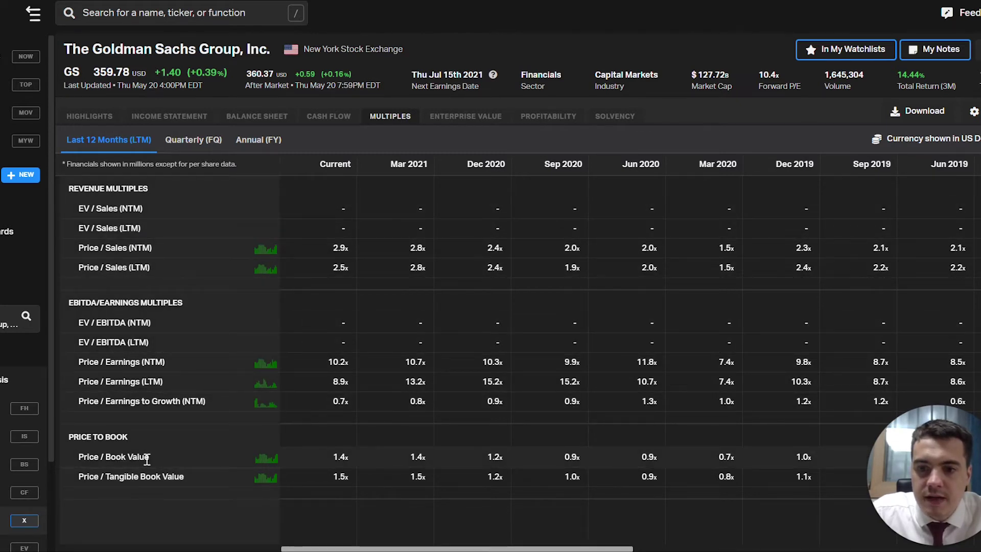
Step through the Enterprise Value and Profitability tables, ending on Solvency ratios (92.4% liabilities/assets).
{"action": "left_click", "coordinate": [447, 120]}
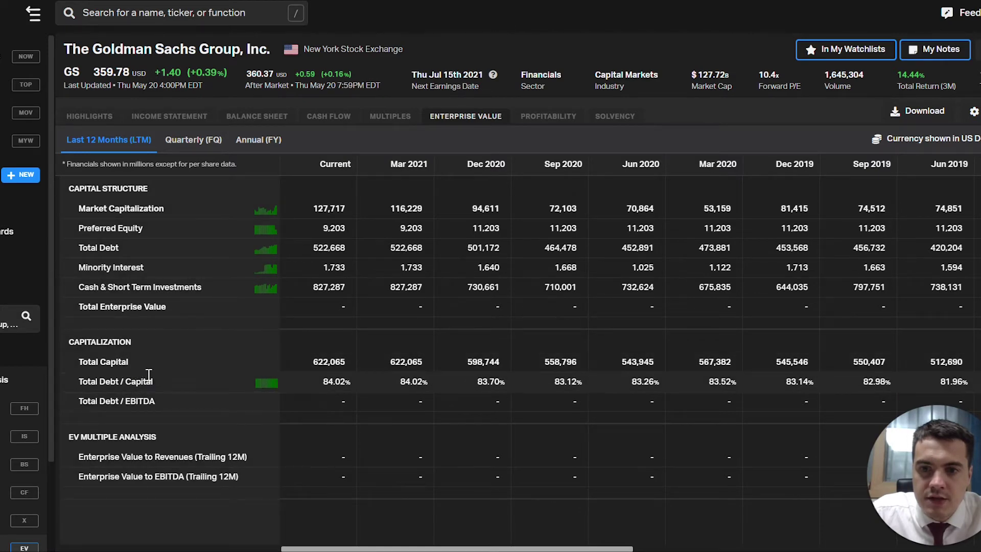
{"action": "left_click", "coordinate": [540, 118]}
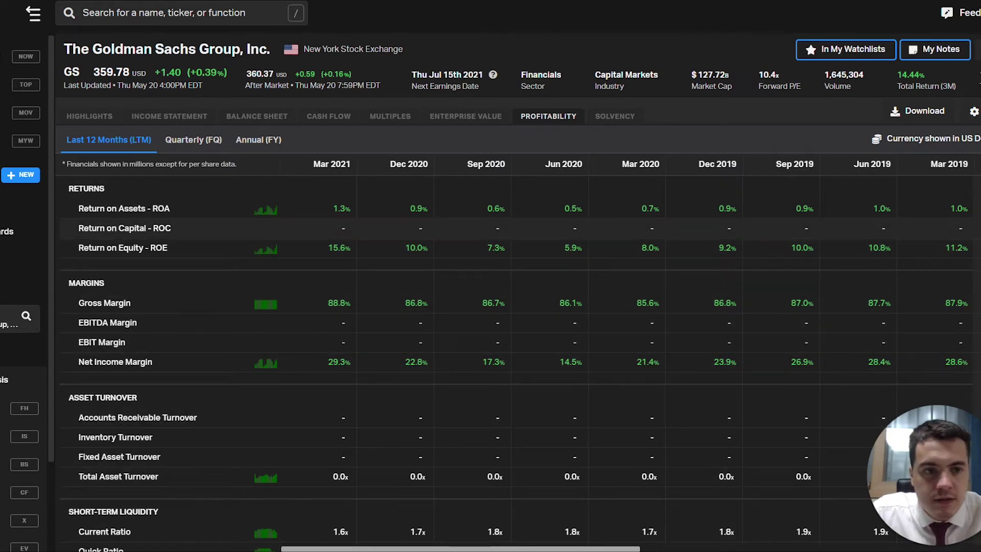
{"action": "scroll", "coordinate": [373, 390], "scroll_direction": "down", "scroll_amount": 2}
{"action": "scroll", "coordinate": [517, 361], "scroll_direction": "down", "scroll_amount": 1}
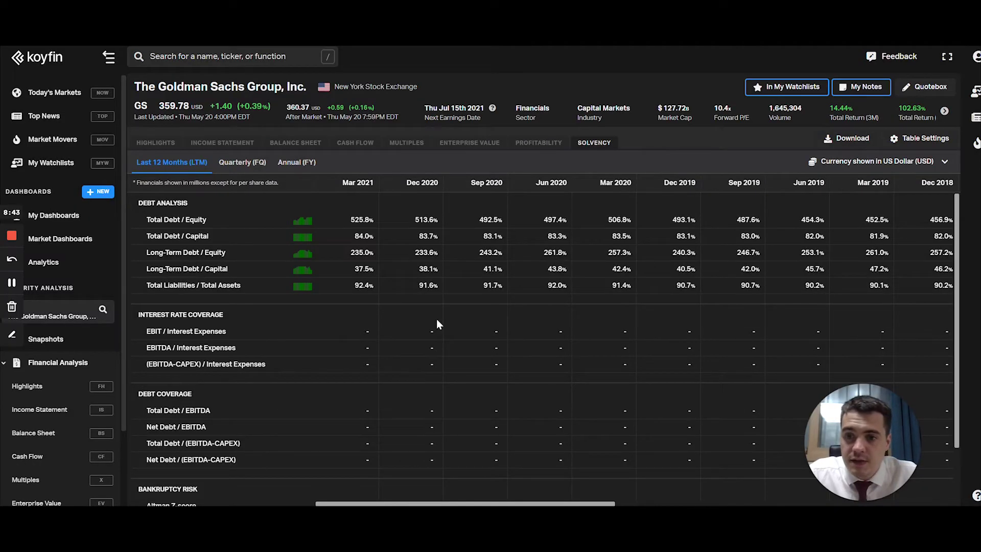
{"action": "scroll", "coordinate": [436, 322], "scroll_direction": "down", "scroll_amount": 1}
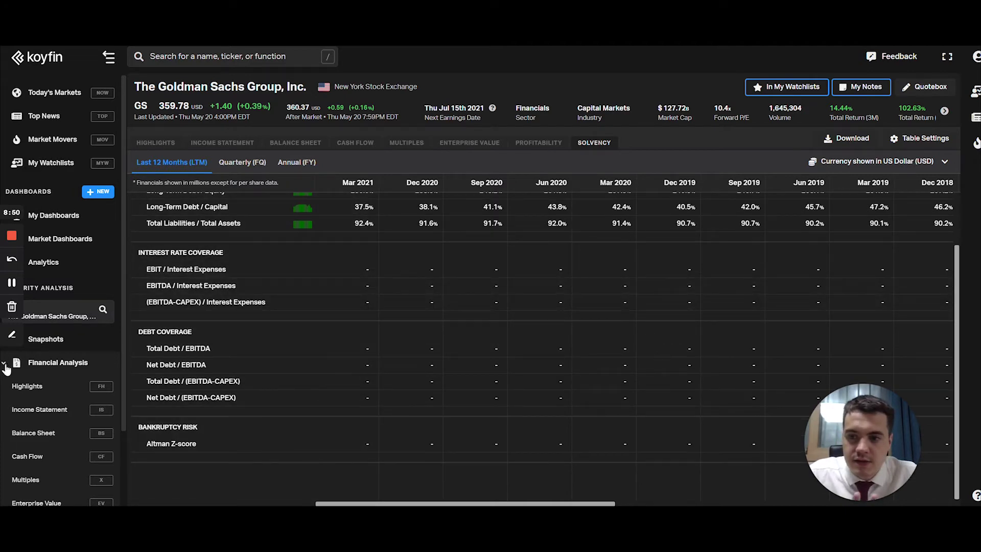
{"action": "scroll", "coordinate": [6, 369], "scroll_direction": "down", "scroll_amount": 2}
{"action": "scroll", "coordinate": [9, 369], "scroll_direction": "up", "scroll_amount": 2}
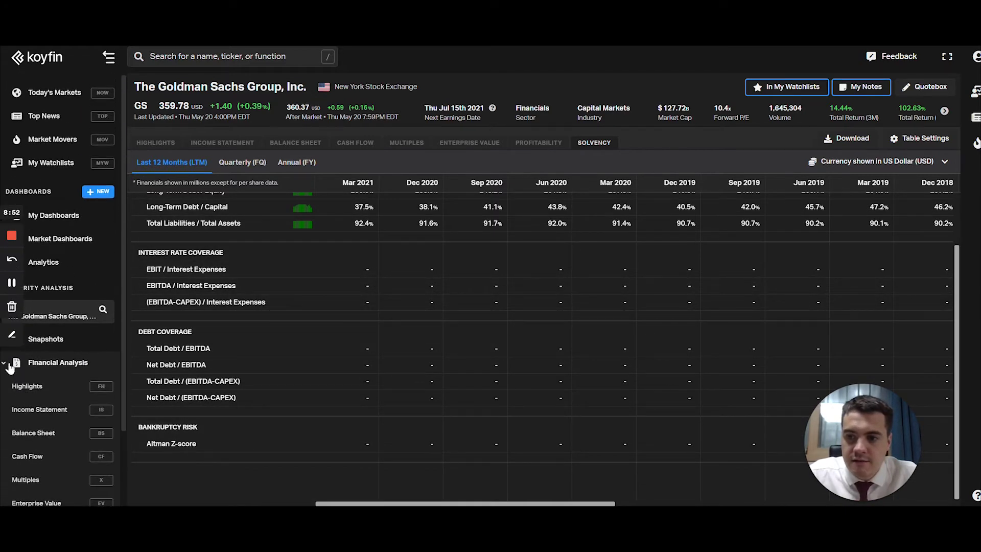
Collapse the financial analysis section and open the company news and filings dashboard.
{"action": "left_click", "coordinate": [7, 364]}
{"action": "left_click", "coordinate": [6, 390]}
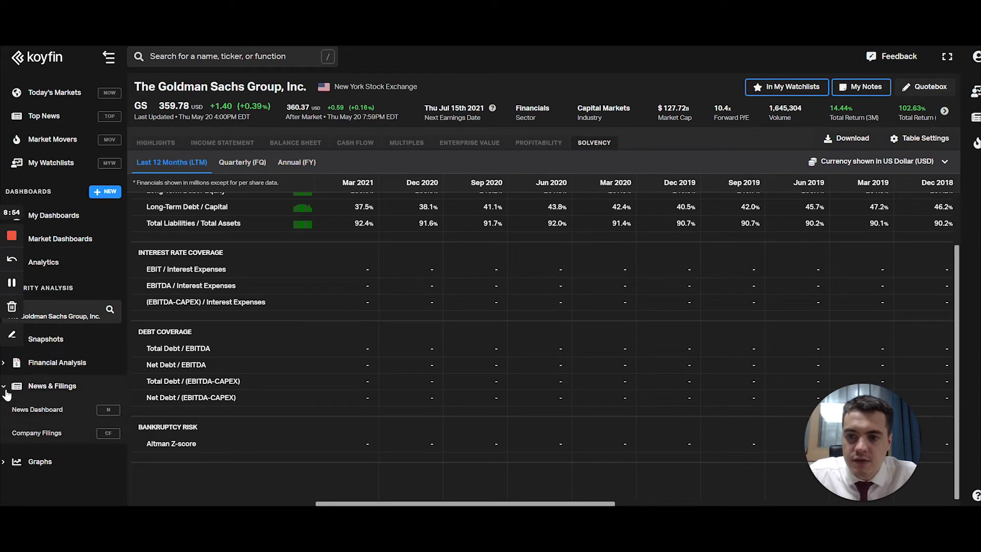
{"action": "left_click", "coordinate": [52, 411]}
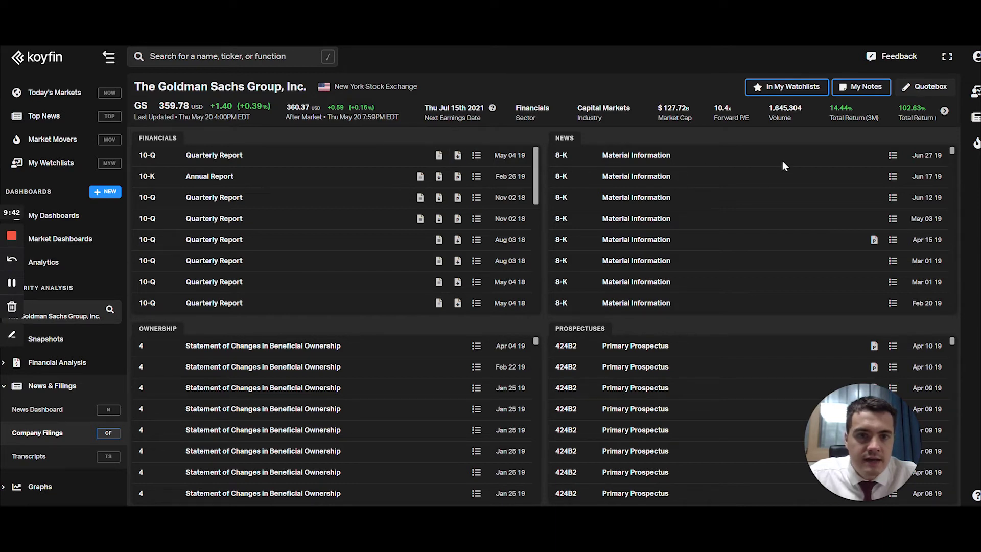
Open a filing document in a new tab, view it, then close it to return to Company Filings.
{"action": "right_click", "coordinate": [875, 241]}
{"action": "left_click", "coordinate": [876, 253]}
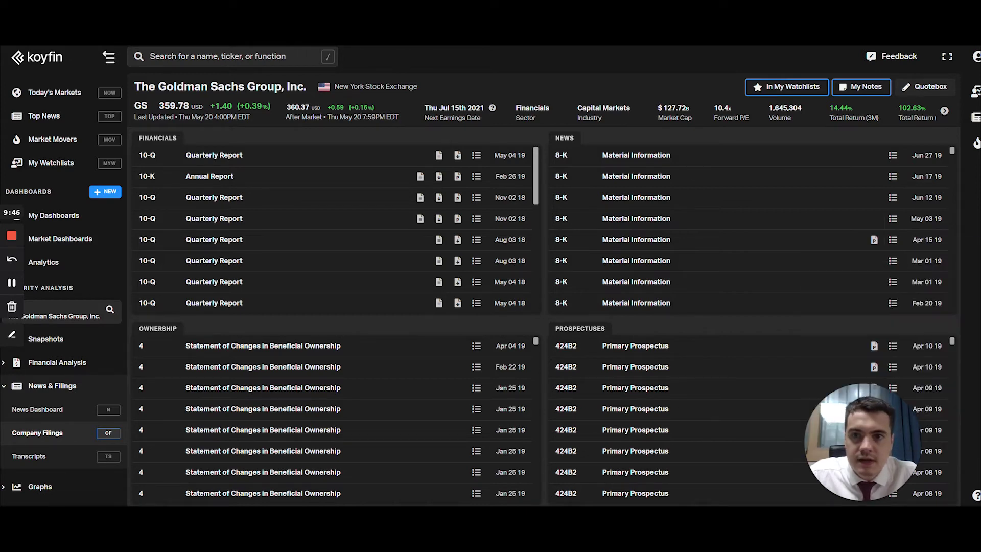
{"action": "key", "text": "ctrl+Tab"}
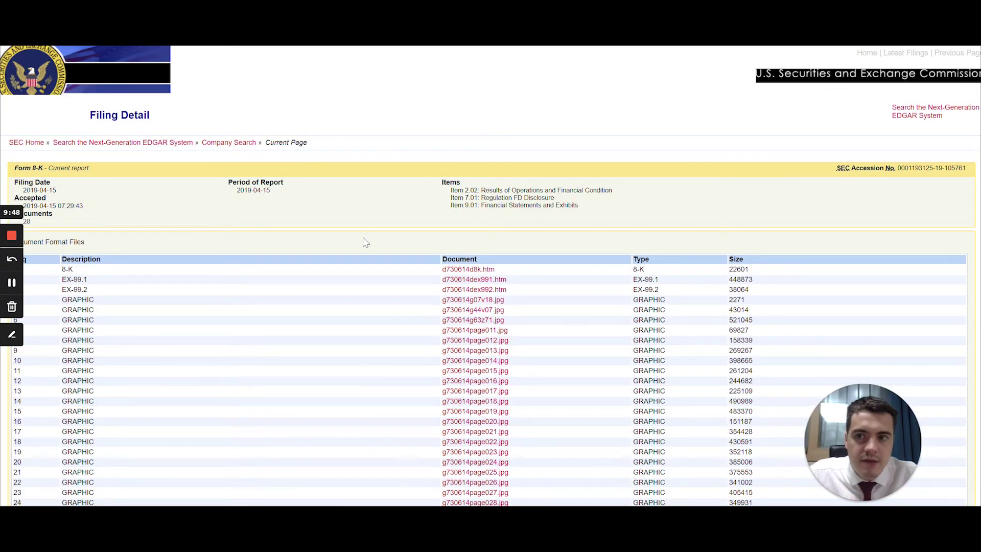
{"action": "key", "text": "ctrl+w"}
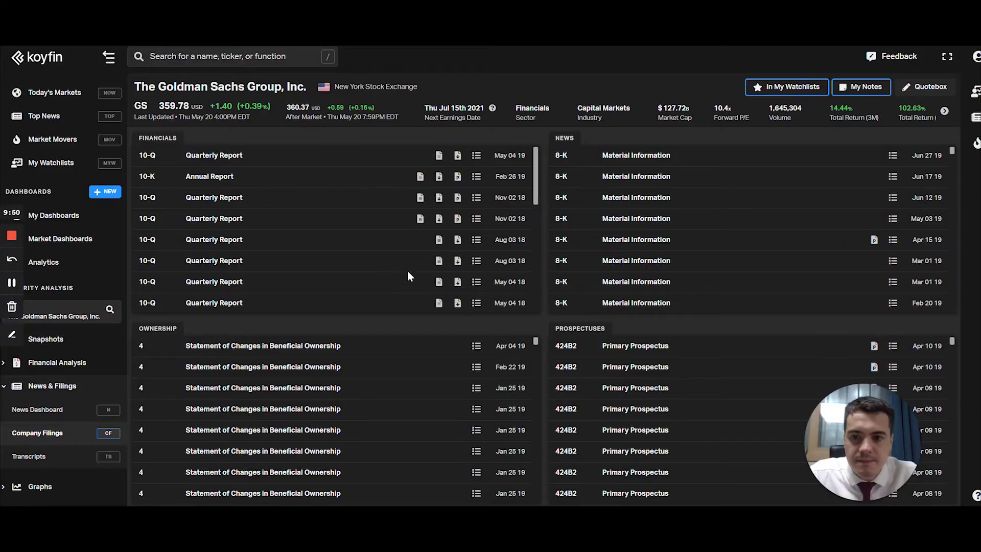
Open the Q1 2021 Earnings Call transcript from the Transcripts list and scroll through it.
{"action": "left_click", "coordinate": [89, 456]}
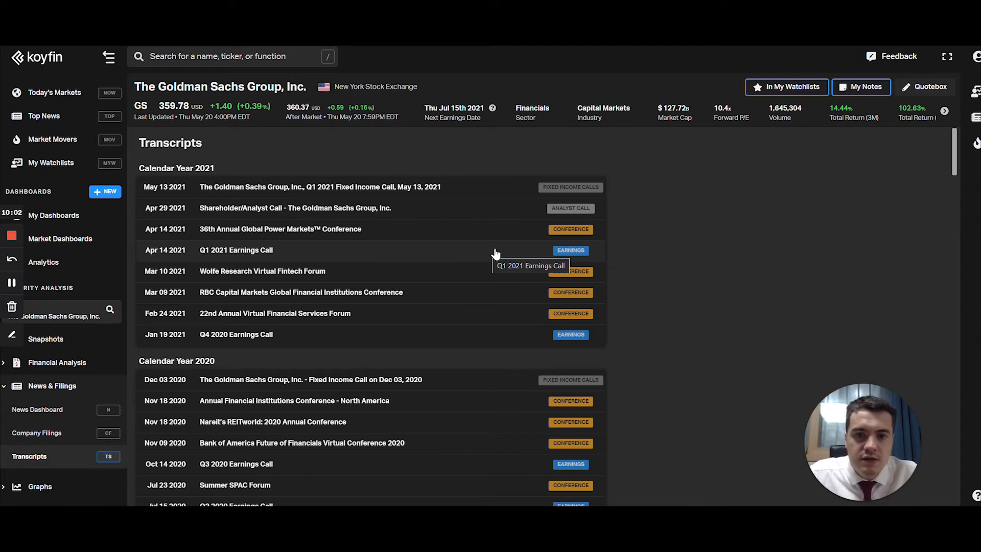
{"action": "left_click", "coordinate": [239, 251]}
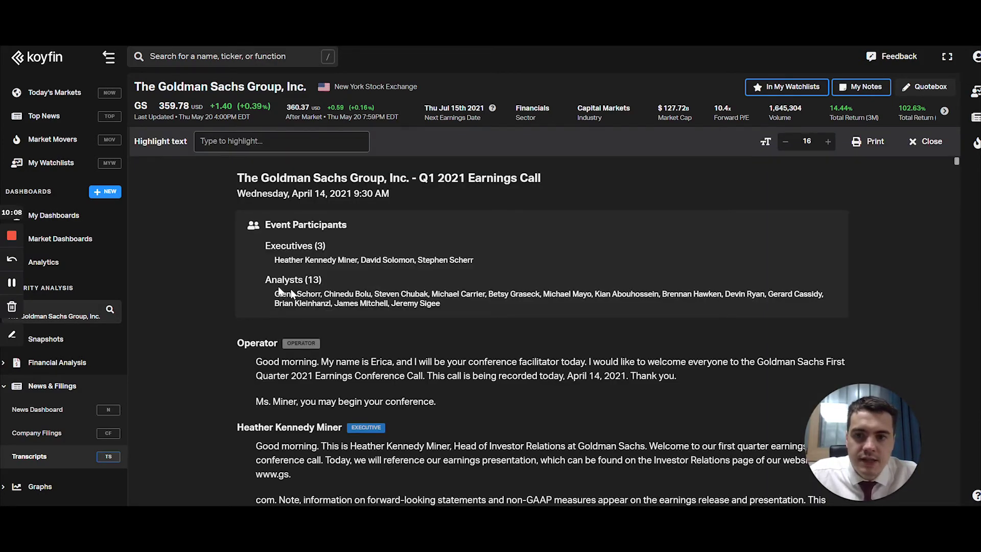
{"action": "scroll", "coordinate": [215, 299], "scroll_direction": "down", "scroll_amount": 10}
{"action": "scroll", "coordinate": [214, 306], "scroll_direction": "down", "scroll_amount": 6}
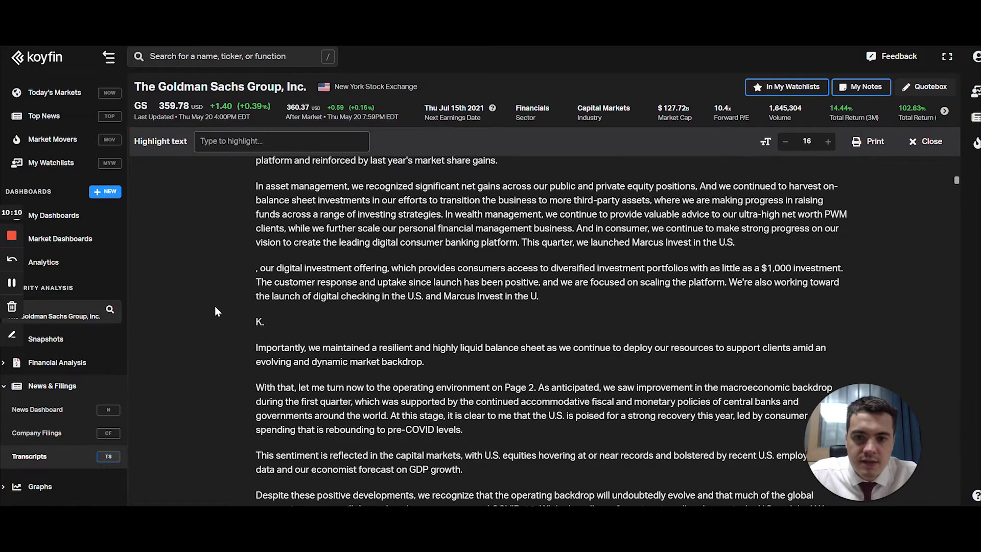
{"action": "scroll", "coordinate": [214, 306], "scroll_direction": "up", "scroll_amount": 15}
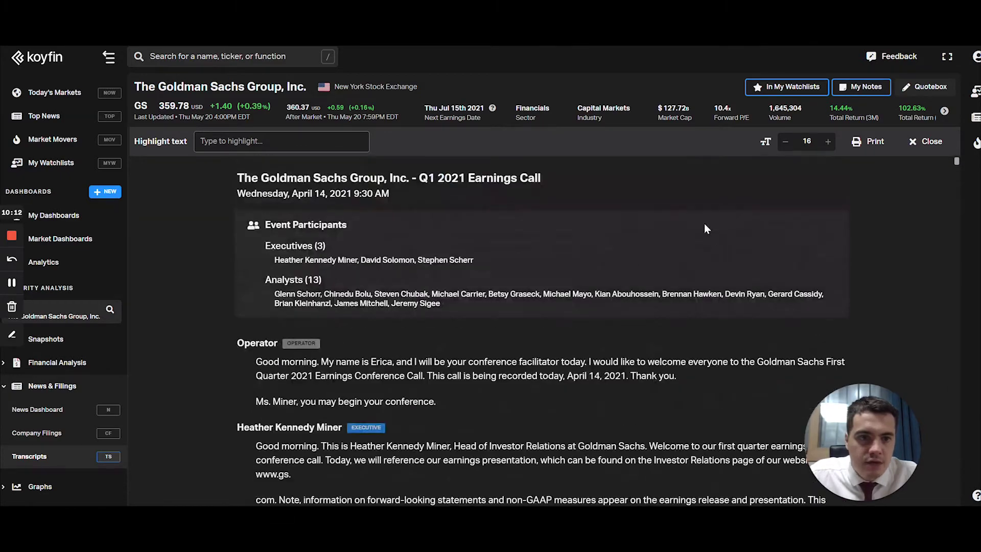
{"action": "scroll", "coordinate": [639, 361], "scroll_direction": "down", "scroll_amount": 12}
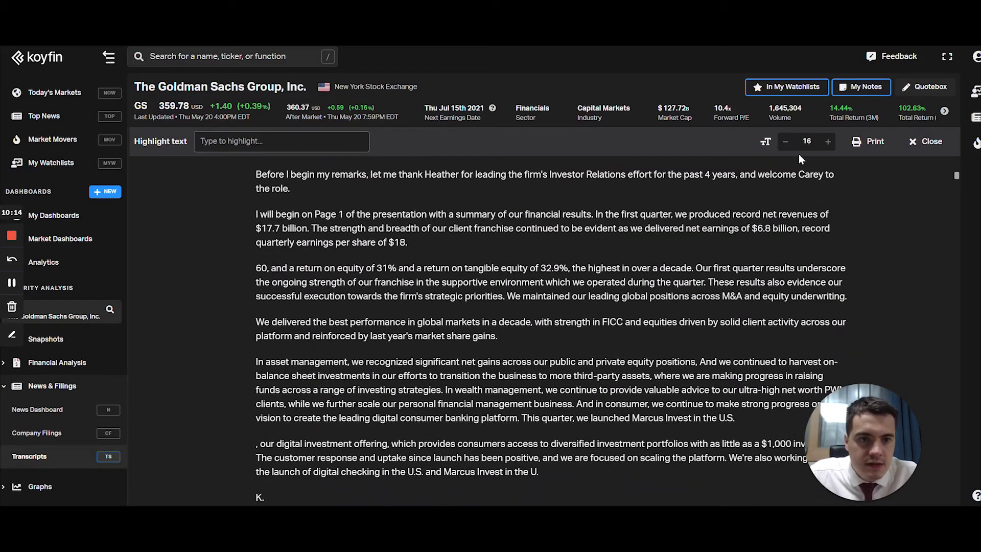
Enlarge the transcript text to size 18, then shrink it back down.
{"action": "left_click", "coordinate": [828, 142]}
{"action": "left_click", "coordinate": [828, 142]}
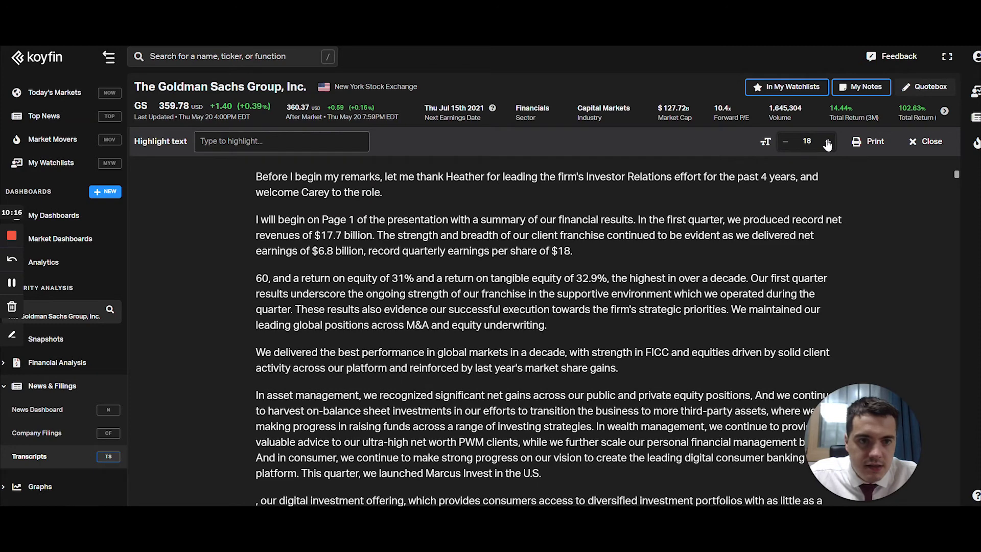
{"action": "left_click", "coordinate": [785, 144]}
{"action": "left_click", "coordinate": [785, 145]}
{"action": "left_click", "coordinate": [785, 144]}
{"action": "left_click", "coordinate": [785, 144]}
Set the transcript text size to 13 and highlight the word 'risk'.
{"action": "left_click", "coordinate": [785, 143]}
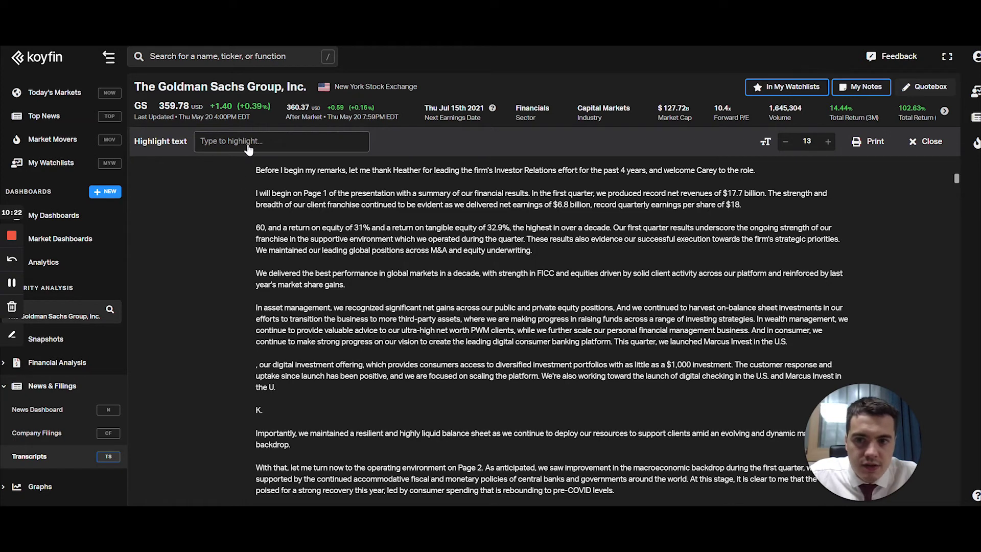
{"action": "left_click", "coordinate": [249, 149]}
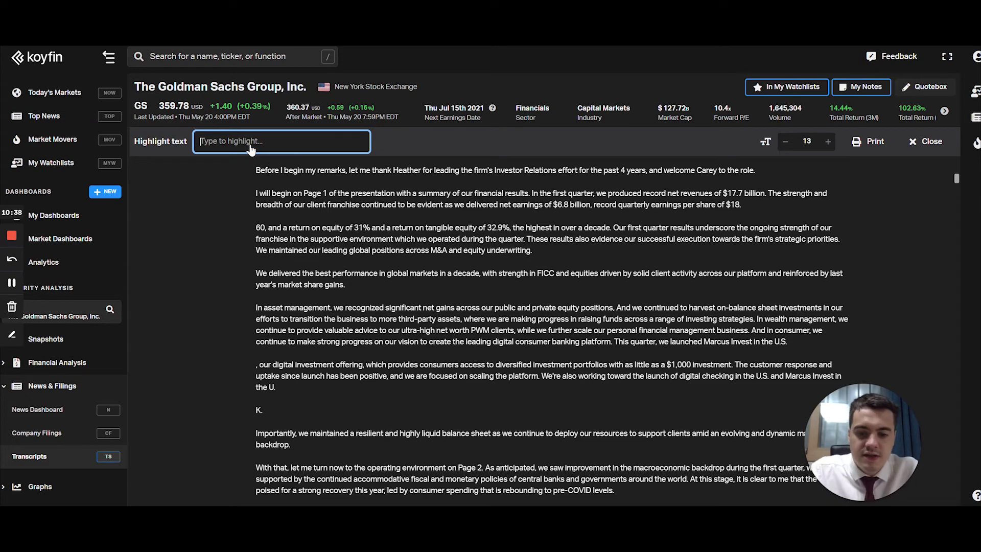
{"action": "type", "text": "risk"}
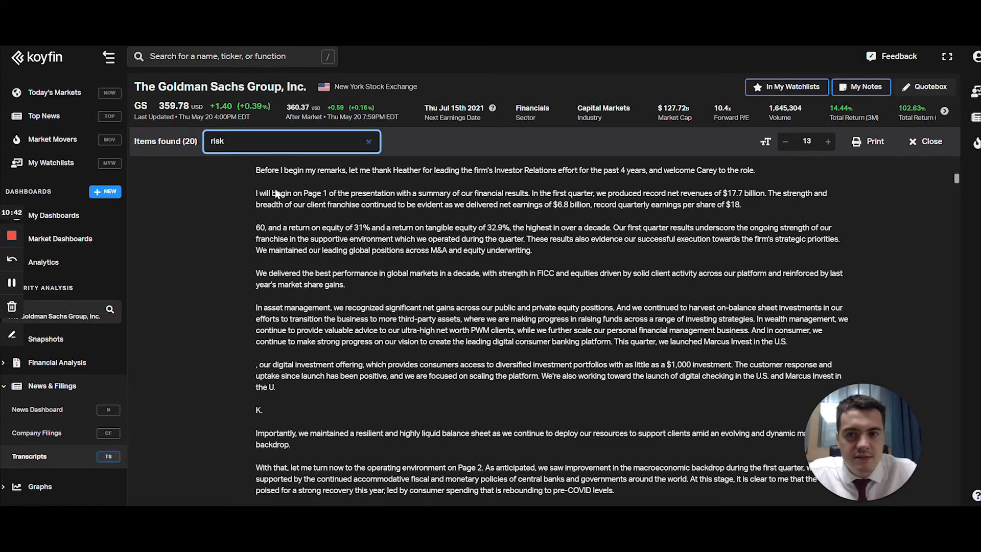
{"action": "left_click", "coordinate": [384, 269]}
Scroll through the transcript's 20 highlighted mentions of risk.
{"action": "scroll", "coordinate": [358, 281], "scroll_direction": "down", "scroll_amount": 5}
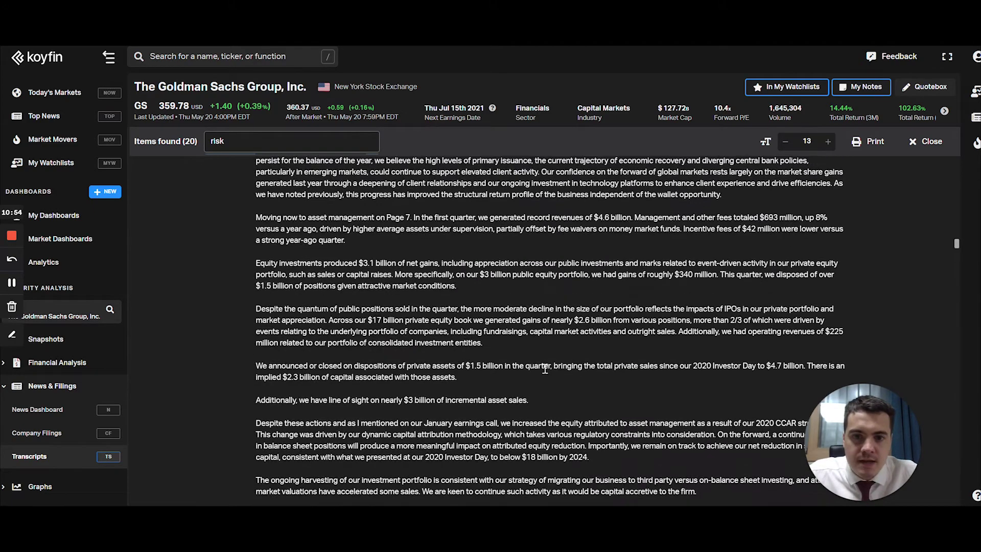
{"action": "scroll", "coordinate": [546, 369], "scroll_direction": "down", "scroll_amount": 2}
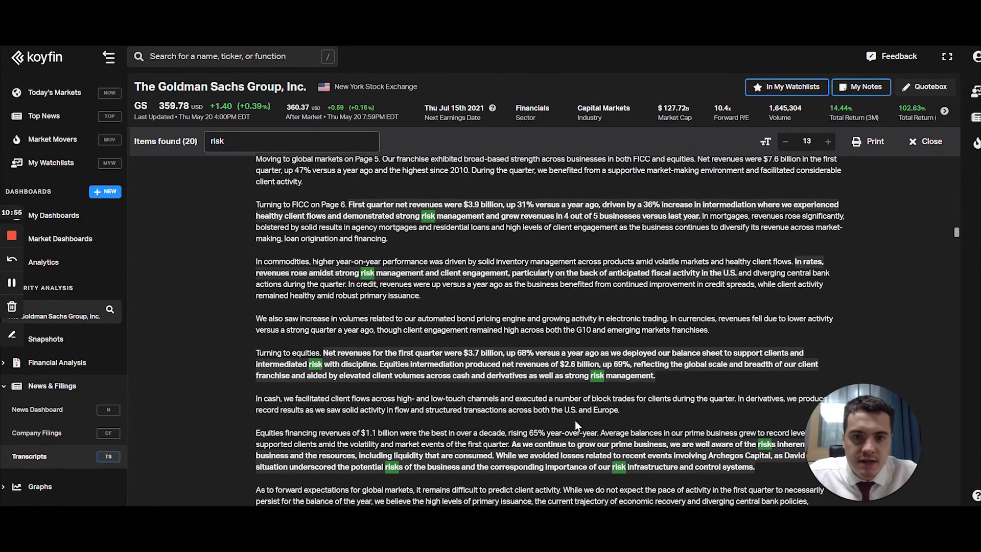
{"action": "scroll", "coordinate": [576, 422], "scroll_direction": "down", "scroll_amount": 15}
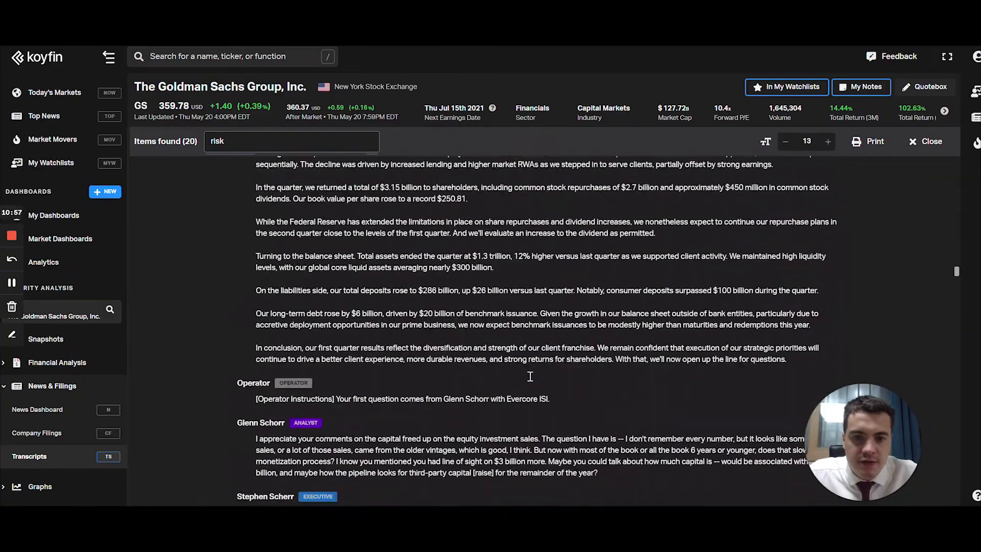
{"action": "scroll", "coordinate": [530, 376], "scroll_direction": "down", "scroll_amount": 15}
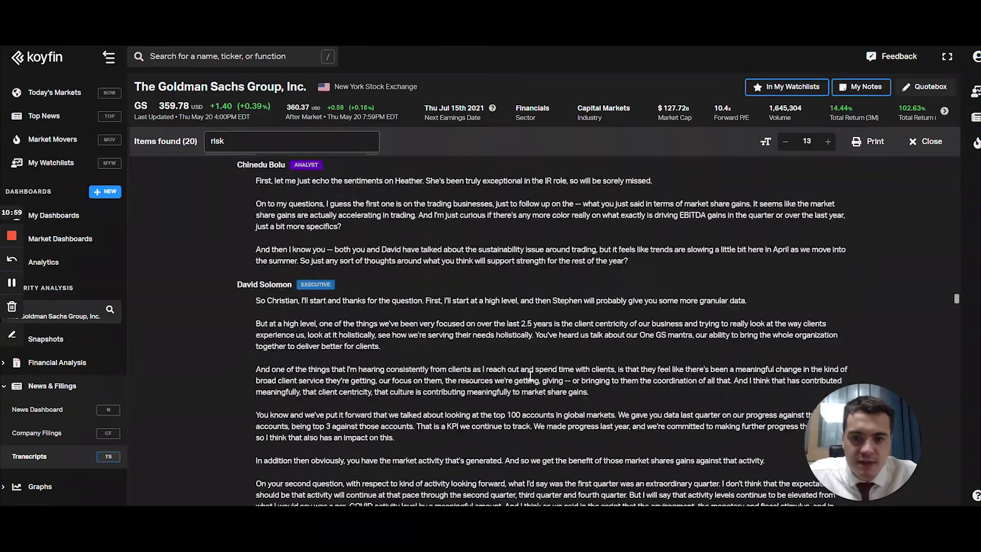
{"action": "scroll", "coordinate": [530, 376], "scroll_direction": "down", "scroll_amount": 10}
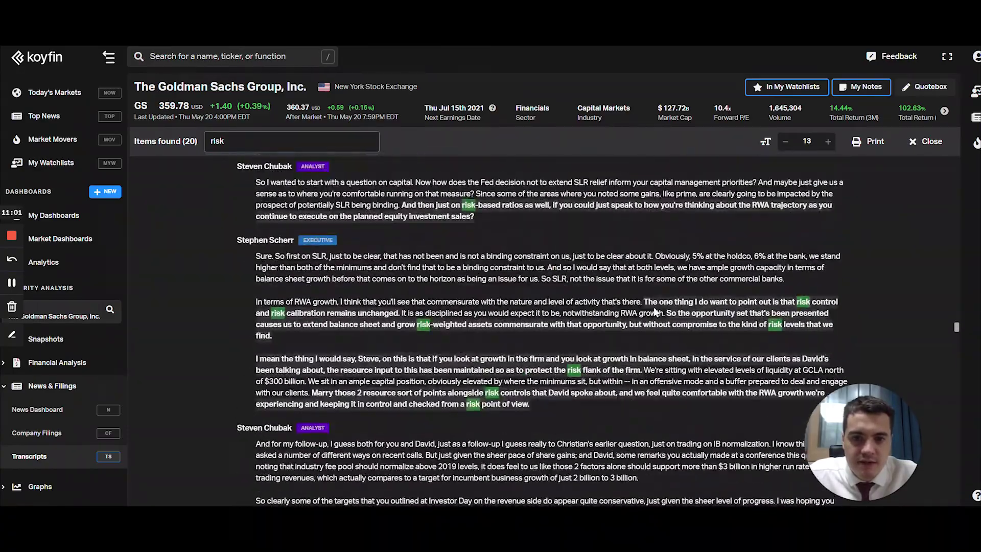
{"action": "scroll", "coordinate": [596, 336], "scroll_direction": "down", "scroll_amount": 10}
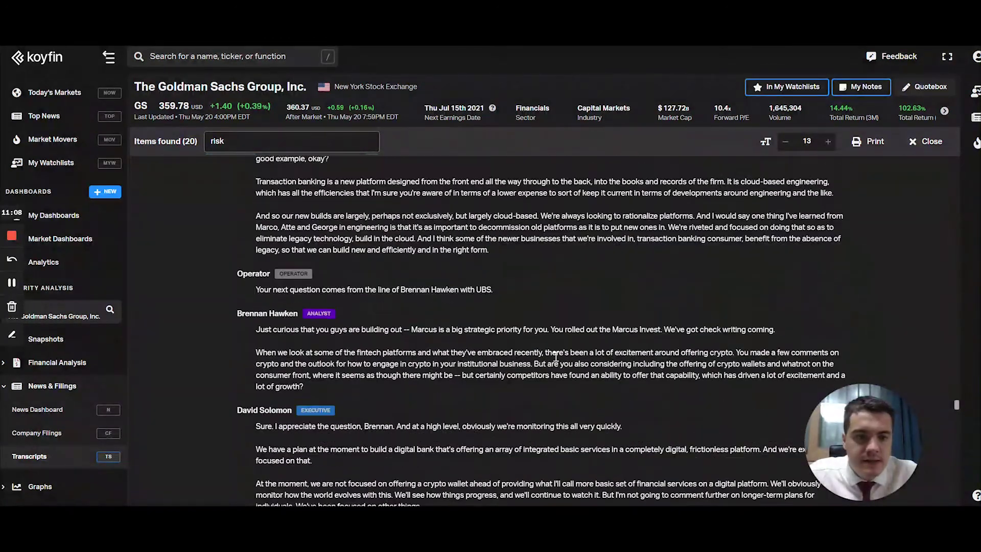
{"action": "scroll", "coordinate": [555, 356], "scroll_direction": "up", "scroll_amount": 12}
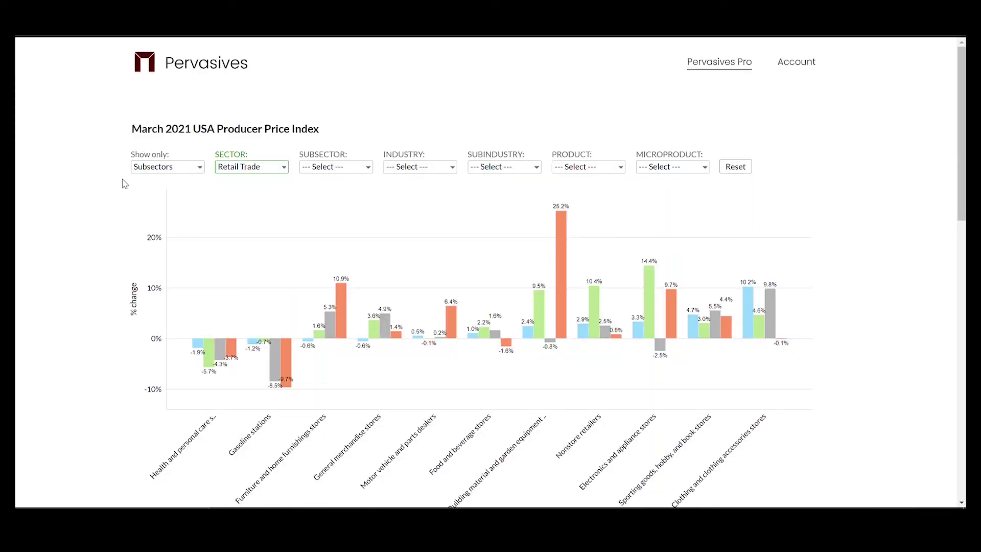
Switch the price chart to Manufacturing and the employment chart to the Information supersector.
{"action": "scroll", "coordinate": [963, 129], "scroll_direction": "down", "scroll_amount": 1}
{"action": "left_click", "coordinate": [282, 135]}
{"action": "left_click", "coordinate": [287, 287]}
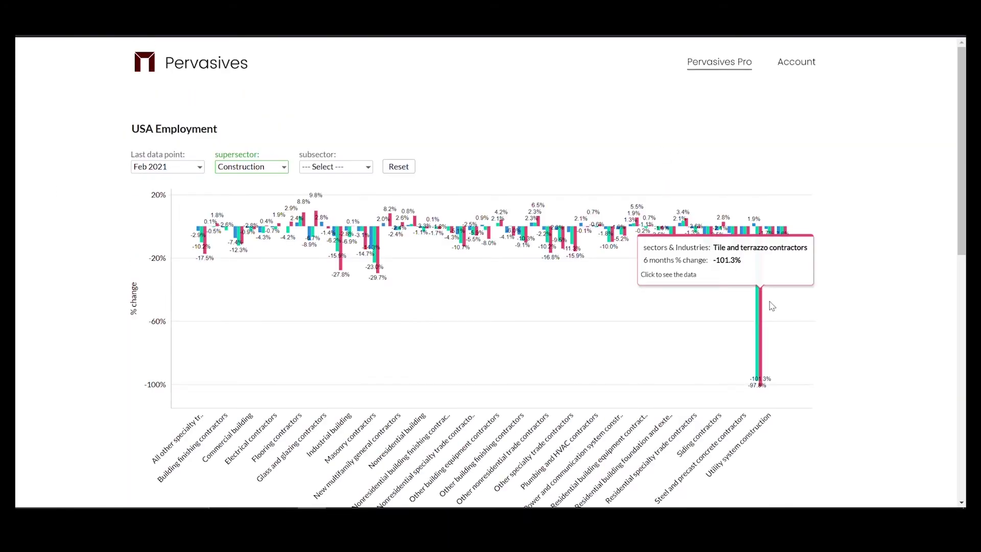
{"action": "left_click", "coordinate": [251, 166]}
{"action": "left_click", "coordinate": [271, 264]}
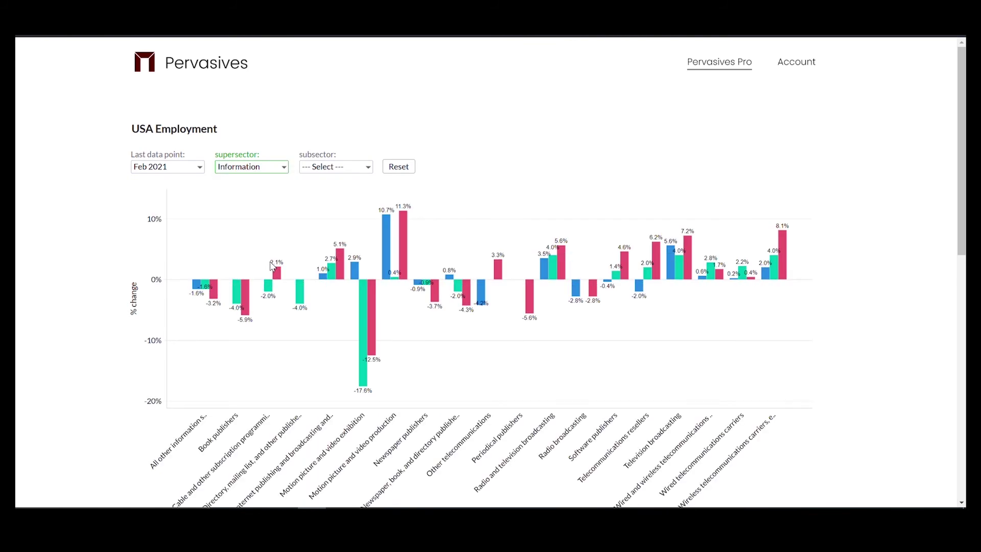
{"action": "left_click", "coordinate": [283, 173]}
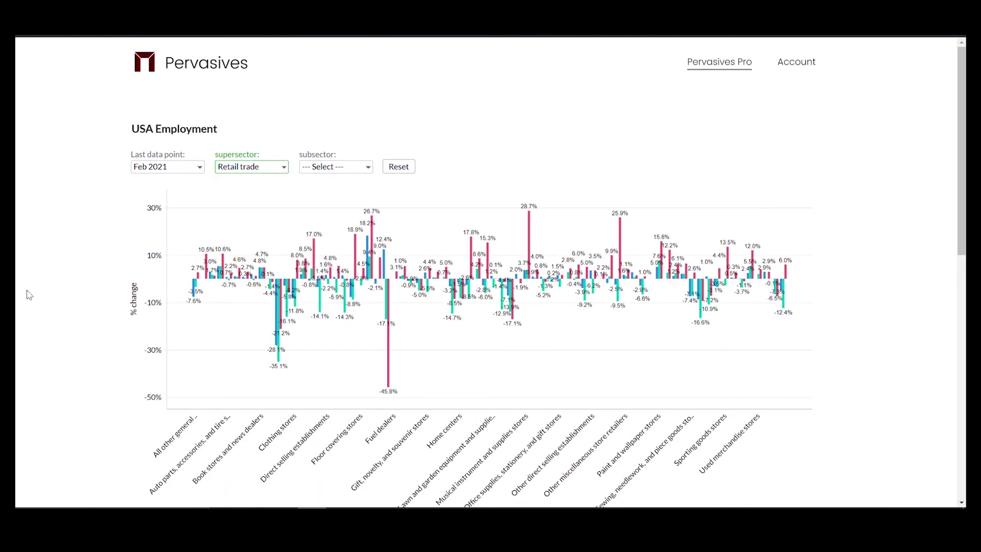
{"action": "mouse_move", "coordinate": [389, 351]}
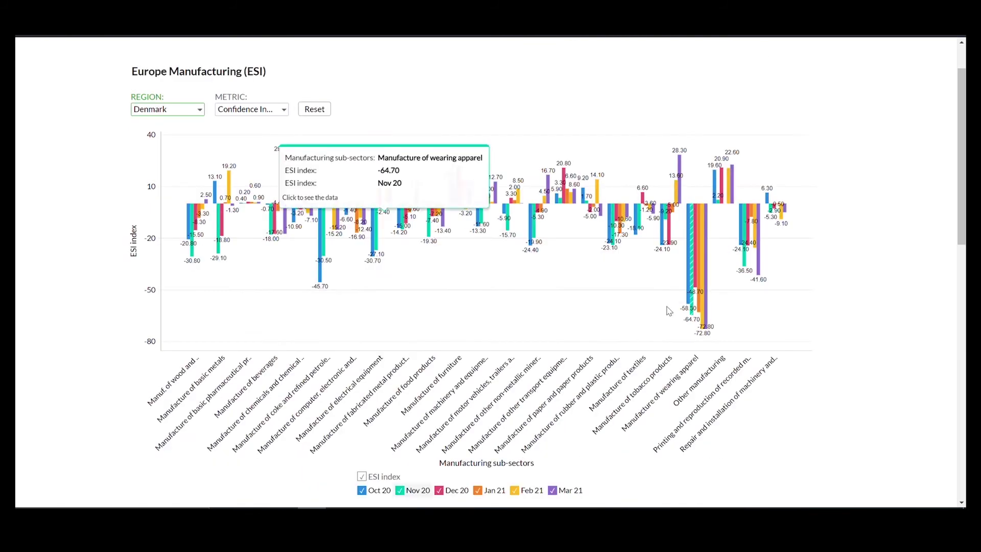
Set the Europe Manufacturing (ESI) chart's region to Euro area instead of Denmark.
{"action": "left_click", "coordinate": [167, 109]}
{"action": "scroll", "coordinate": [184, 214], "scroll_direction": "down", "scroll_amount": 2}
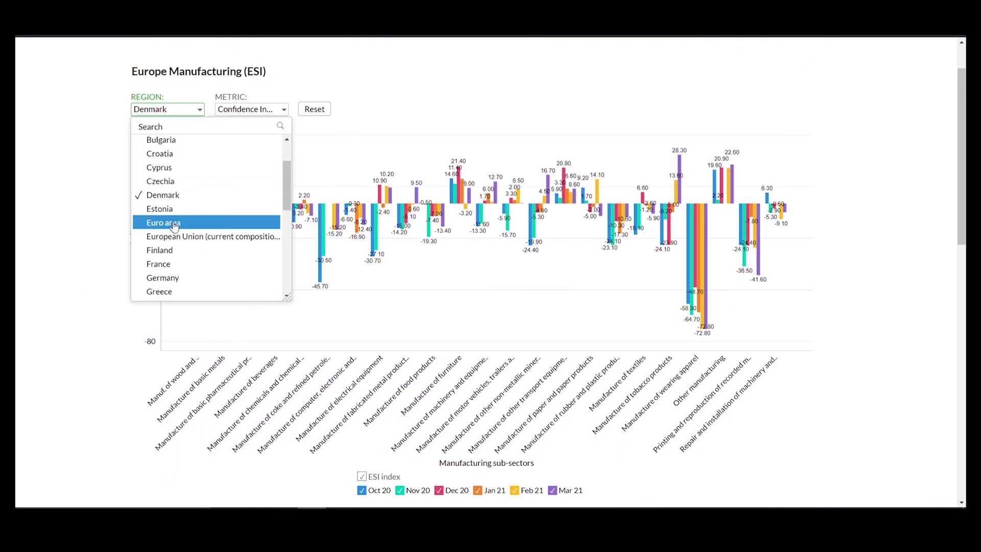
{"action": "left_click", "coordinate": [169, 220]}
Switch the US sectors' normalized performance chart from 1M to 3M.
{"action": "mouse_move", "coordinate": [675, 215]}
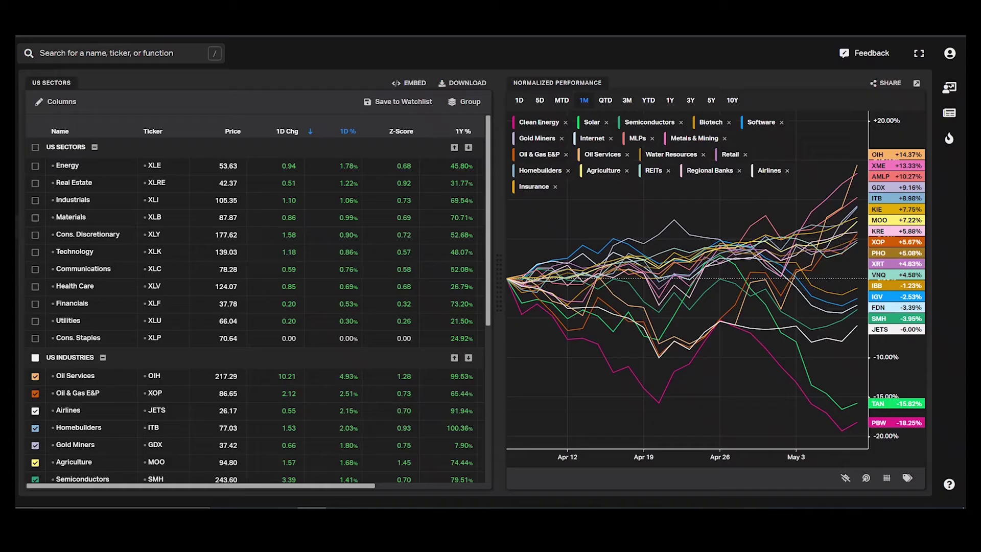
{"action": "left_click", "coordinate": [627, 100]}
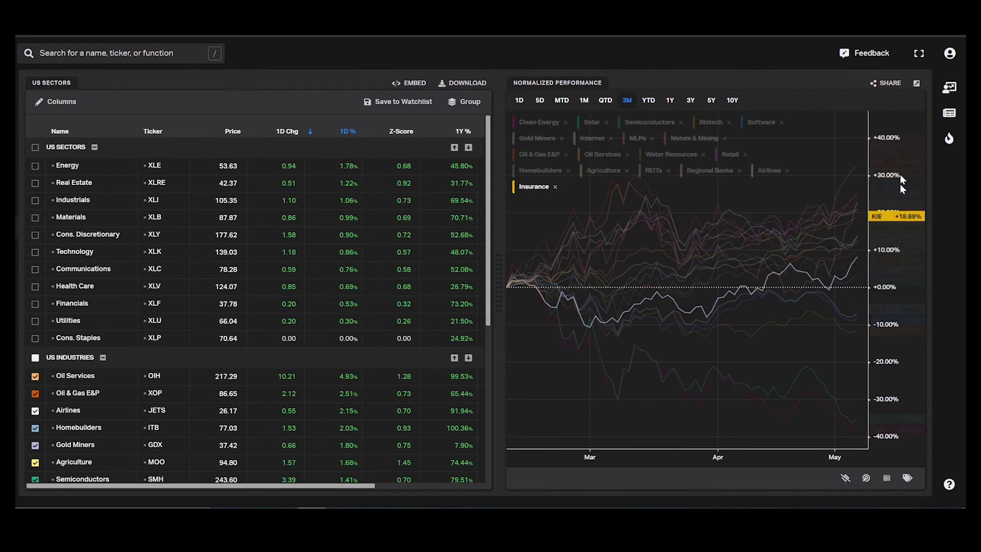